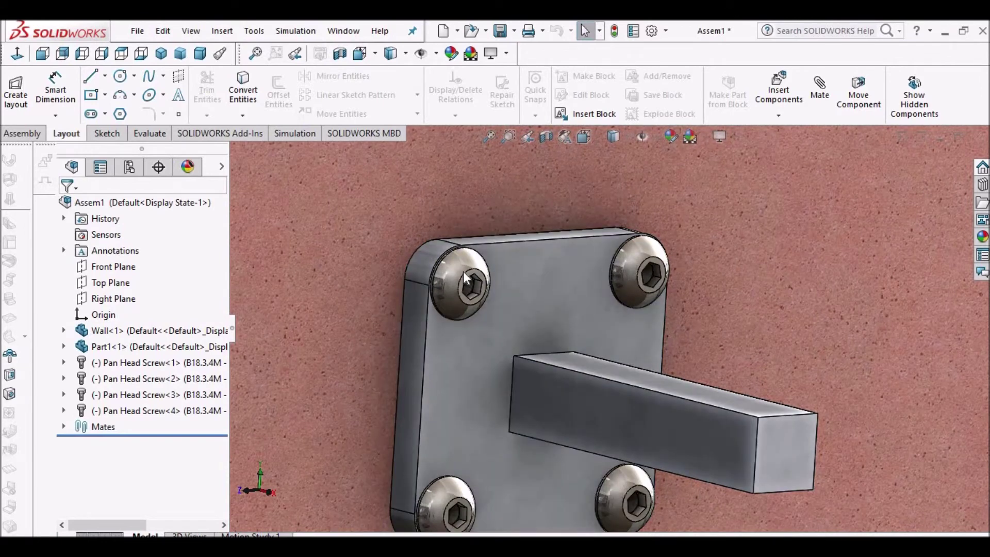
# - Isolate the hook component Part1 from the wall and pan head screws in the assembly
pyautogui.click(463, 279)
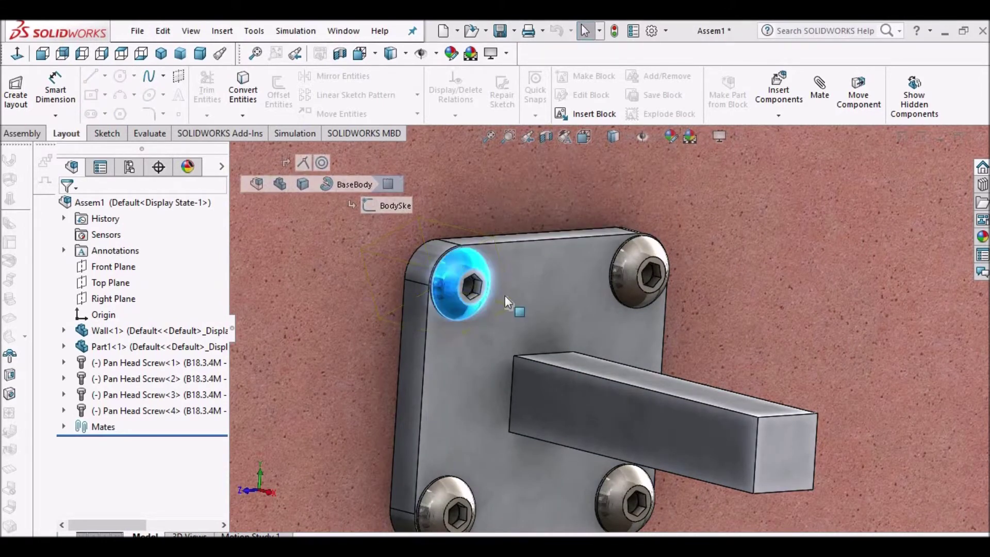
pyautogui.scroll(6, 505, 295)
pyautogui.scroll(6, 606, 328)
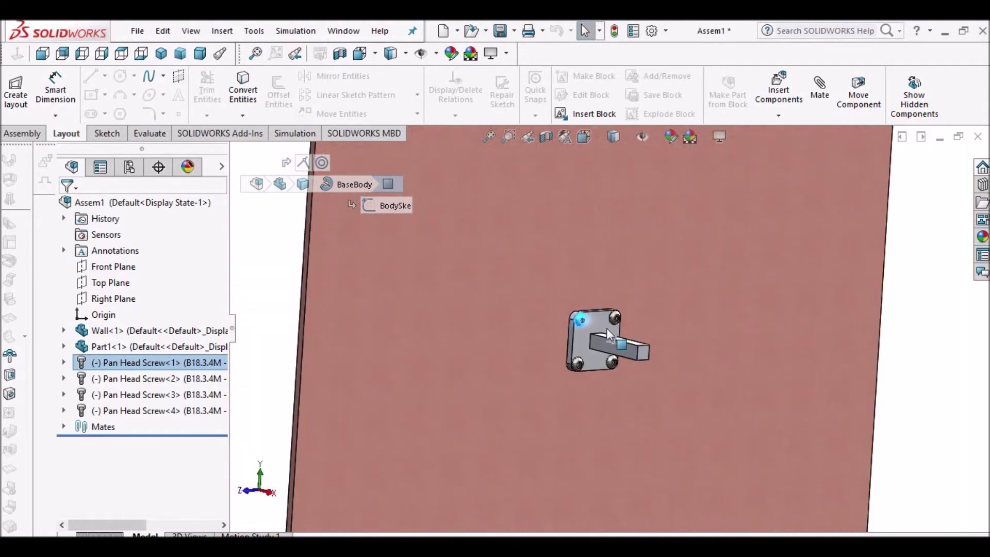
pyautogui.scroll(-10, 607, 326)
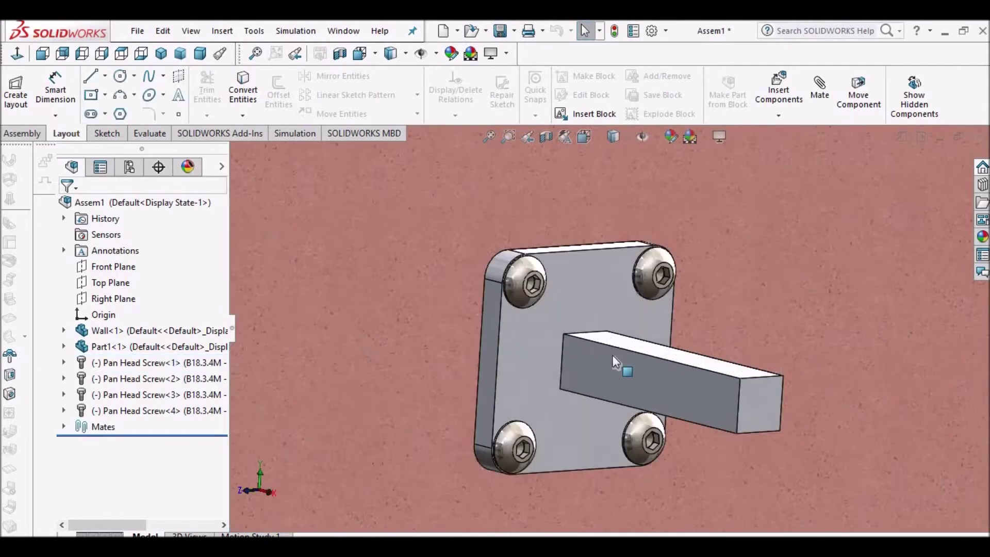
pyautogui.moveTo(612, 355); pyautogui.dragTo(667, 351, button='middle')
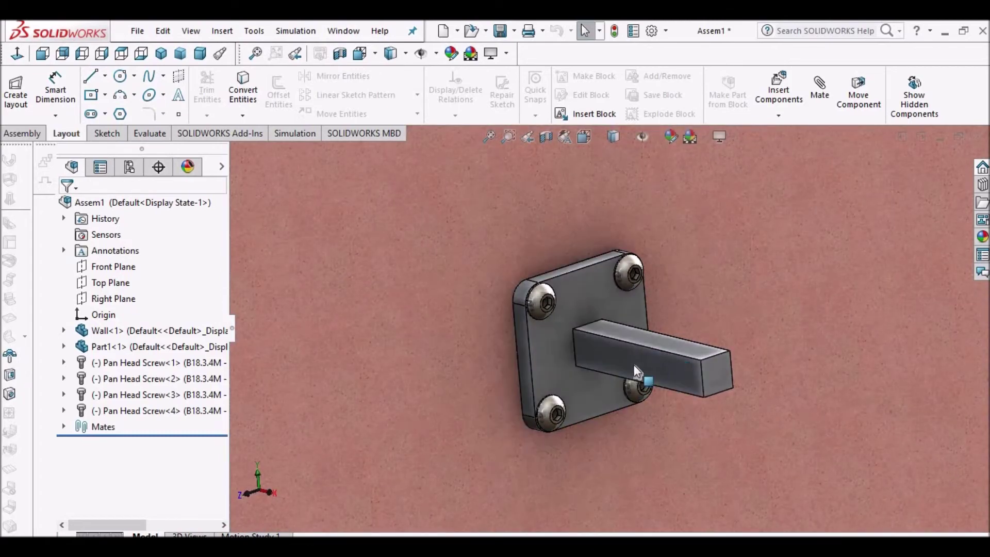
pyautogui.click(553, 342)
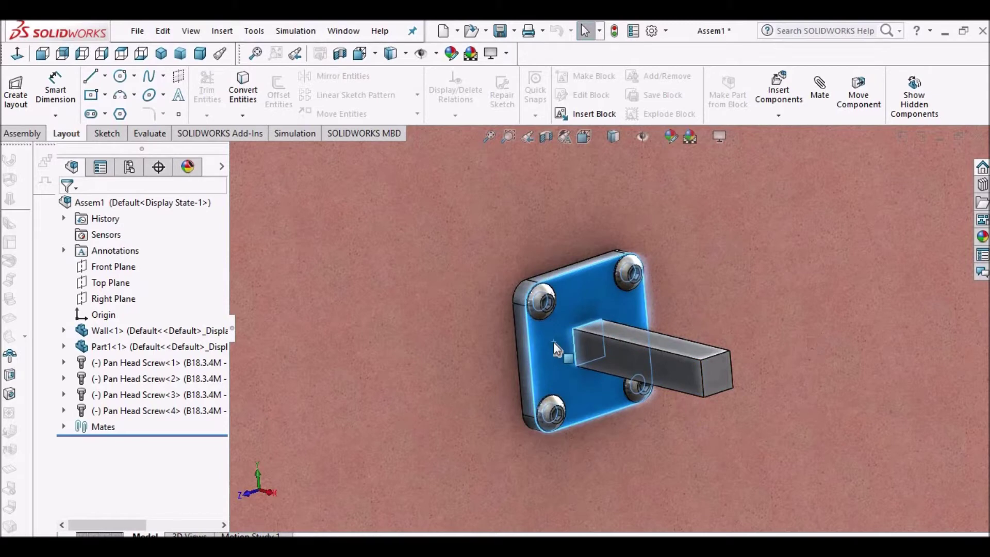
pyautogui.rightClick(554, 343)
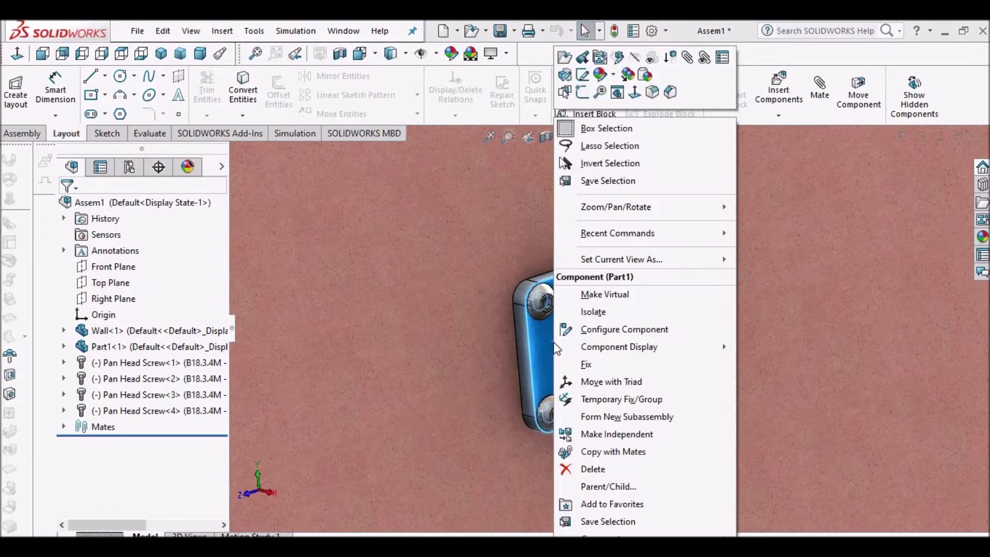
pyautogui.click(598, 309)
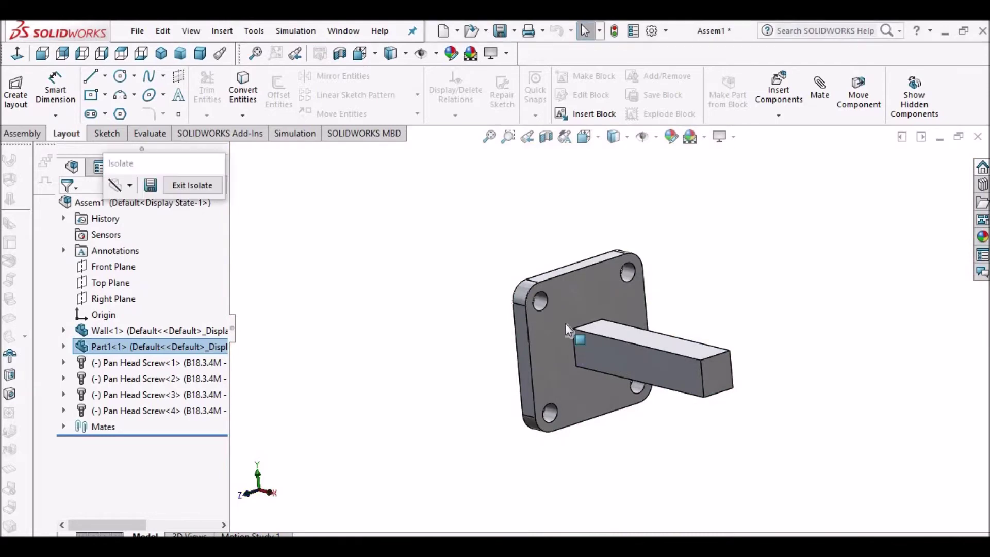
# - Examine the inner face of the upper-left mounting hole on the isolated hook's plate
pyautogui.scroll(-2, 565, 322)
pyautogui.scroll(-3, 519, 244)
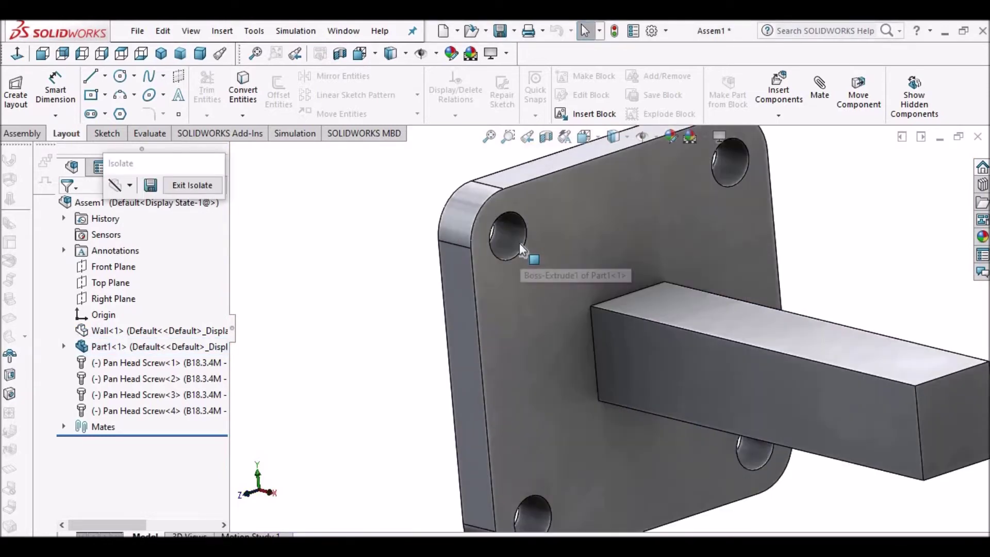
pyautogui.click(519, 242)
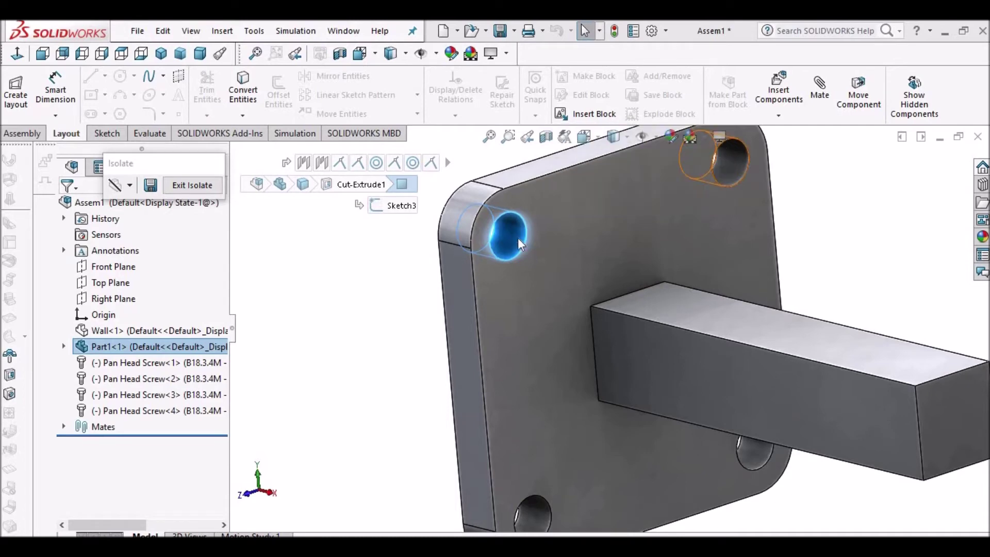
pyautogui.scroll(5, 608, 330)
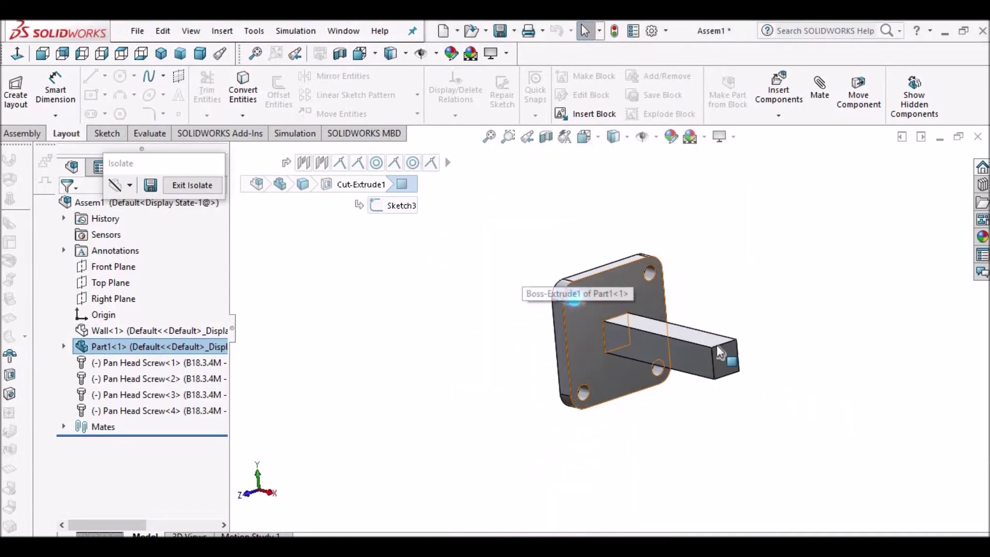
# - Examine the top face and the top front edge at the free end of the hook's square bar
pyautogui.scroll(-5, 721, 352)
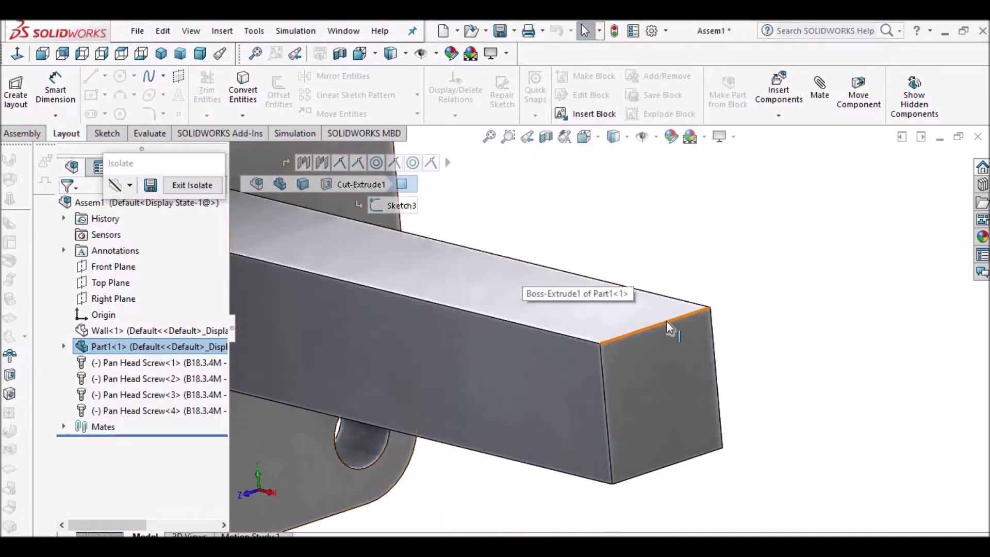
pyautogui.click(667, 322)
pyautogui.moveTo(700, 363); pyautogui.dragTo(611, 296, button='middle')
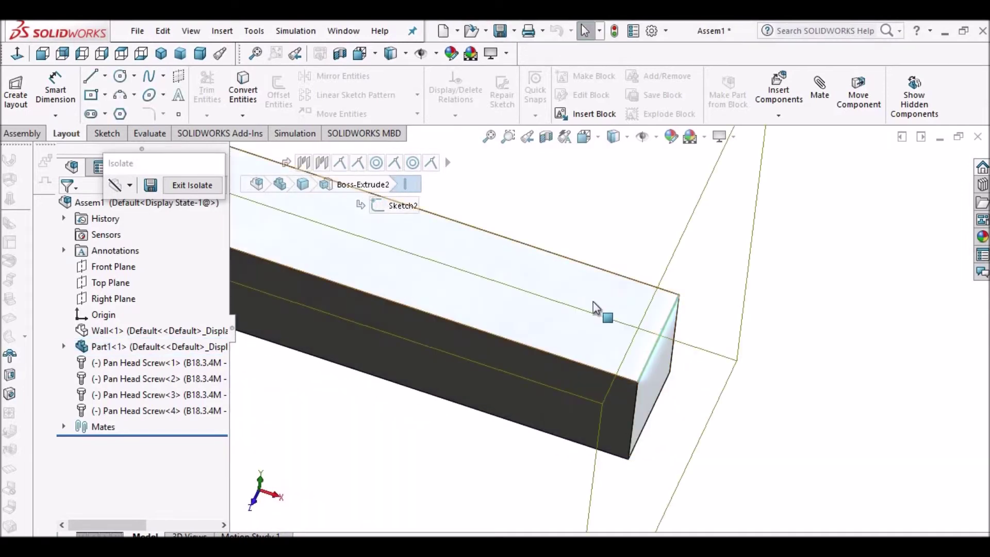
pyautogui.click(630, 343)
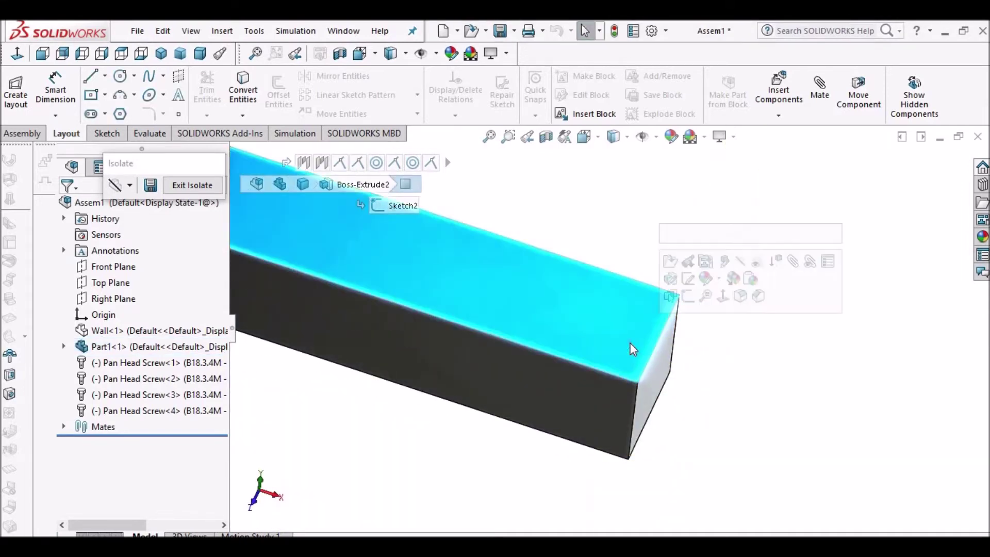
pyautogui.click(722, 367)
pyautogui.scroll(5, 722, 367)
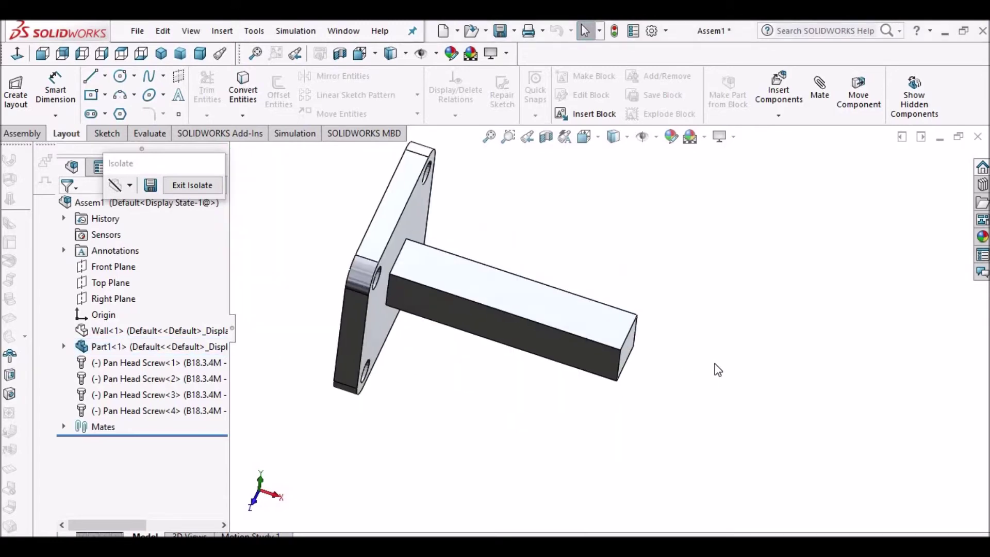
pyautogui.scroll(-4, 683, 354)
pyautogui.scroll(-3, 533, 303)
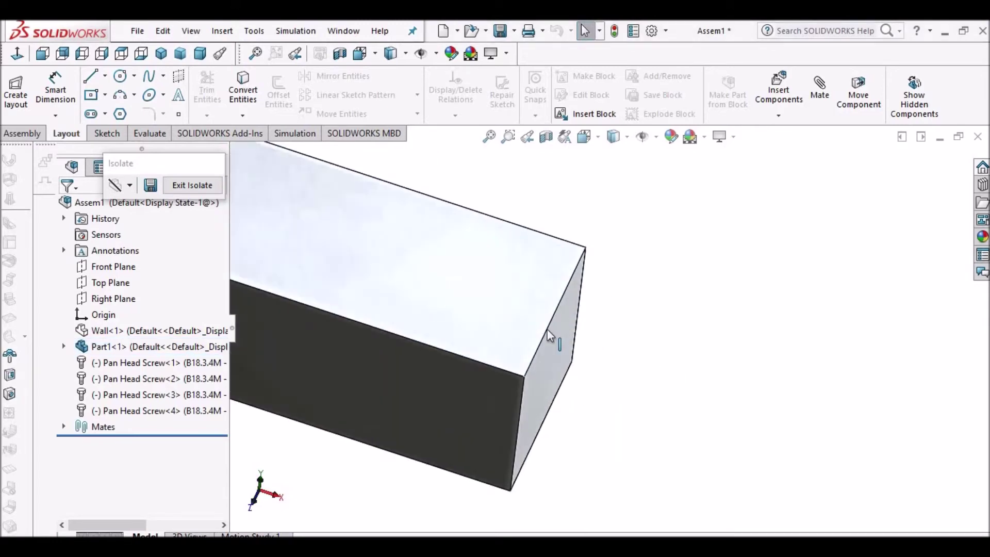
pyautogui.click(545, 334)
pyautogui.scroll(5, 637, 283)
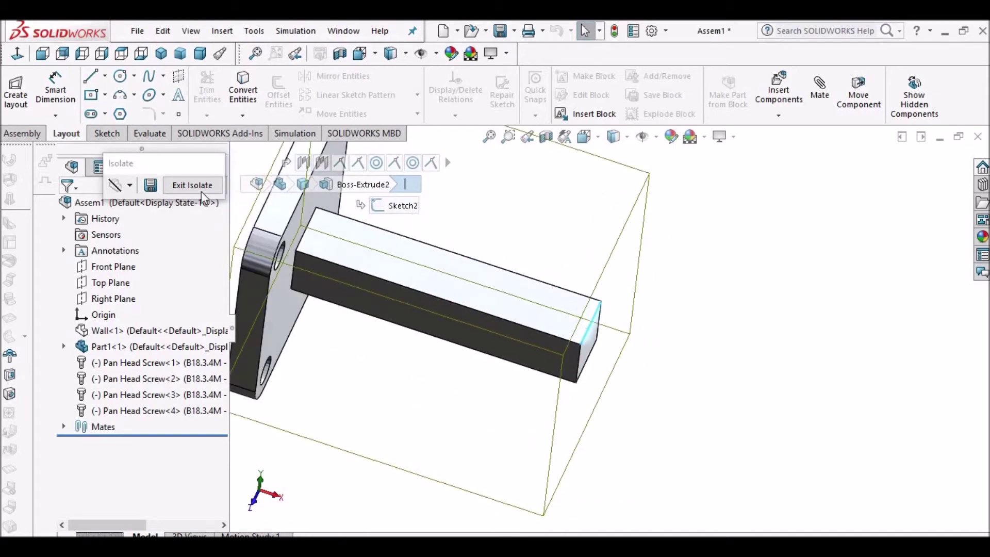
# - Switch to the DEMO part and examine its plate's mounting holes and the top edge at the bar's free end
pyautogui.moveTo(553, 232); pyautogui.dragTo(526, 186, button='middle')
pyautogui.scroll(2, 526, 186)
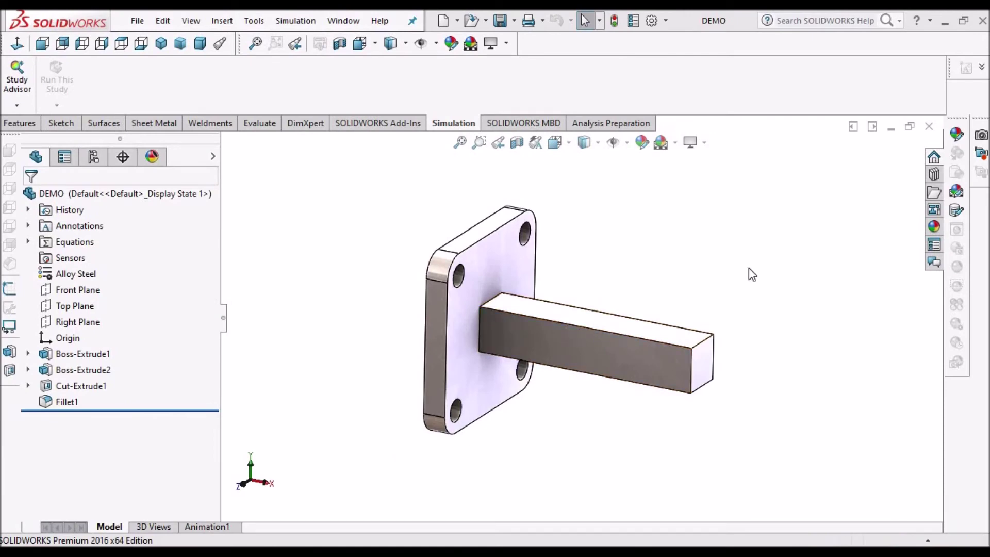
pyautogui.scroll(3, 596, 316)
pyautogui.moveTo(572, 286); pyautogui.dragTo(624, 304, button='middle')
pyautogui.scroll(-4, 553, 287)
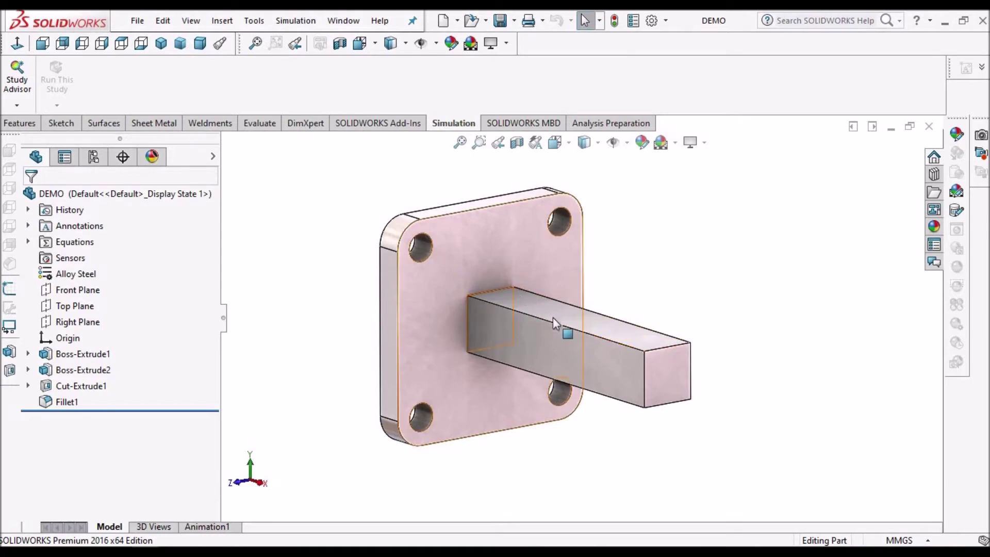
pyautogui.click(422, 256)
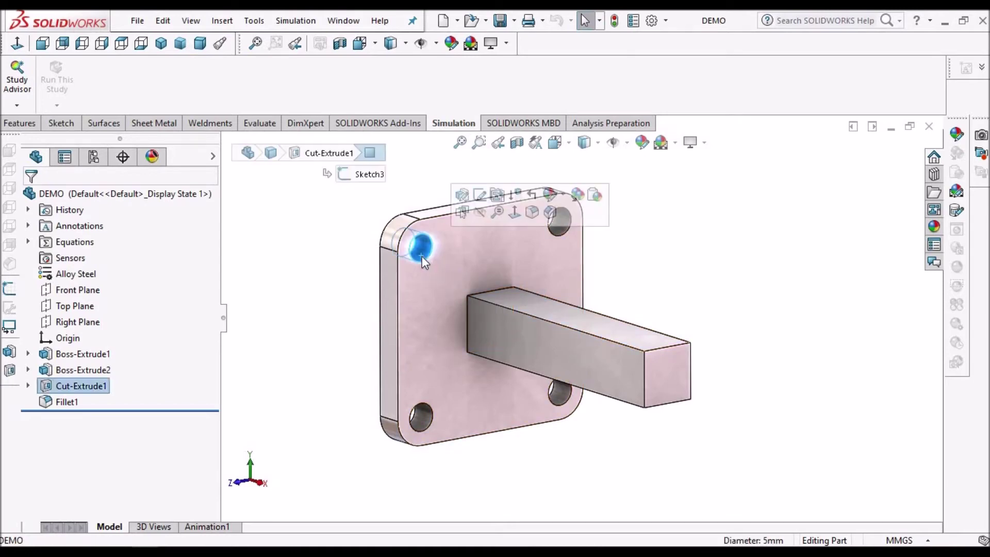
pyautogui.click(419, 414)
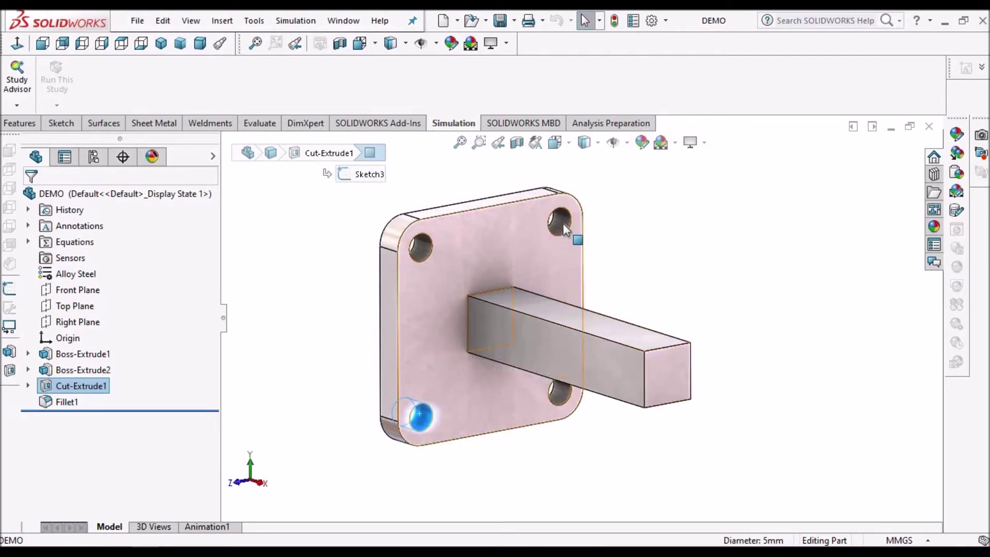
pyautogui.click(689, 290)
pyautogui.click(673, 345)
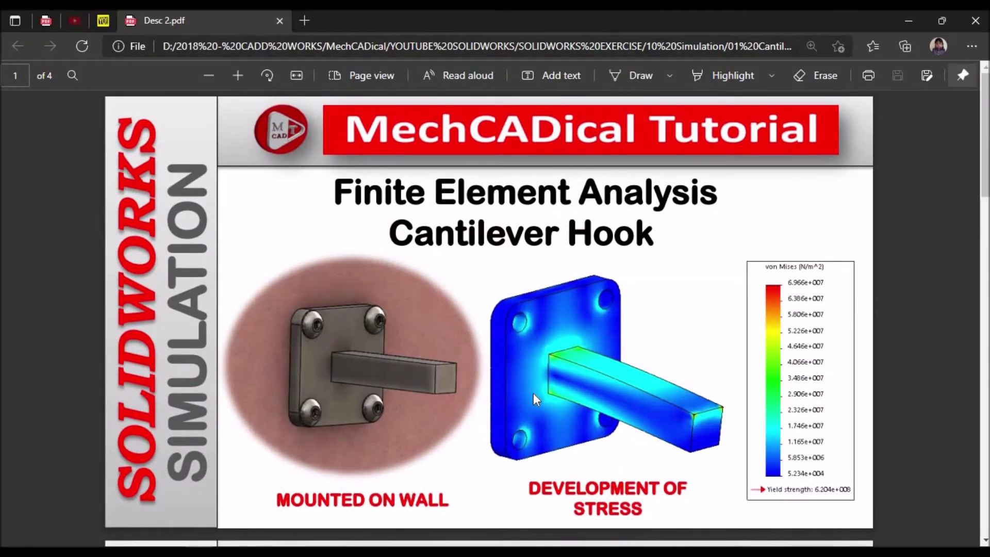
# - Read the Cantilever Hook dimensions page in Desc 2.pdf
pyautogui.scroll(-10, 533, 395)
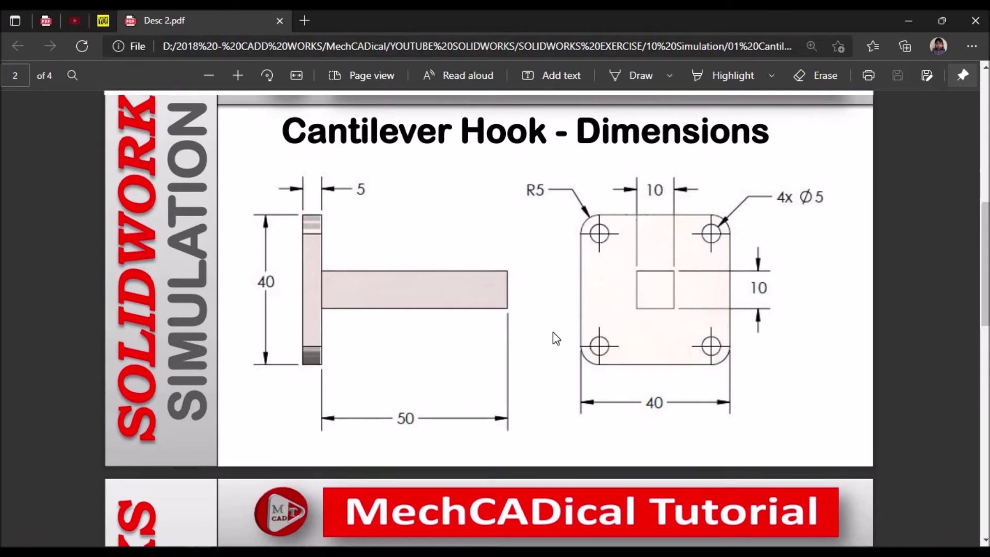
pyautogui.scroll(3, 553, 332)
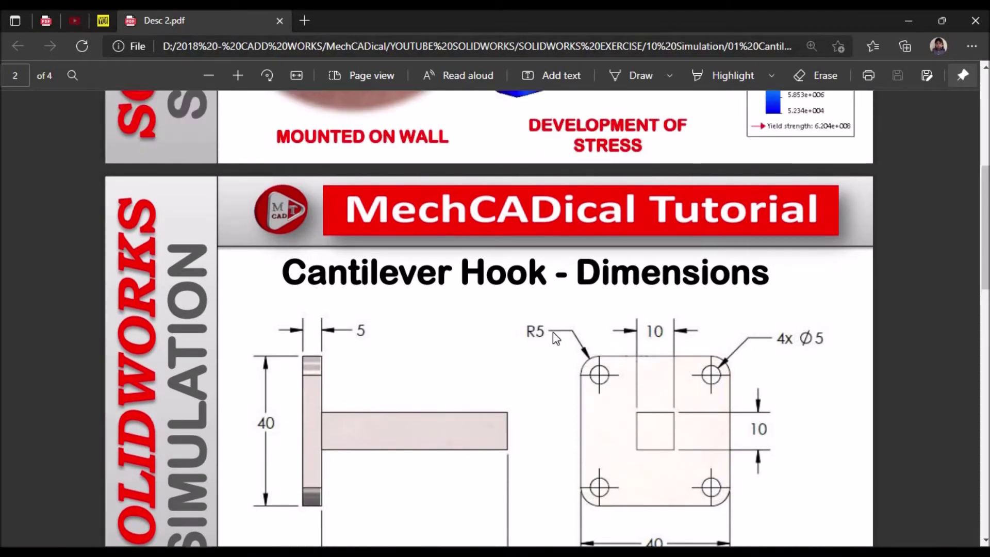
pyautogui.scroll(-10, 553, 332)
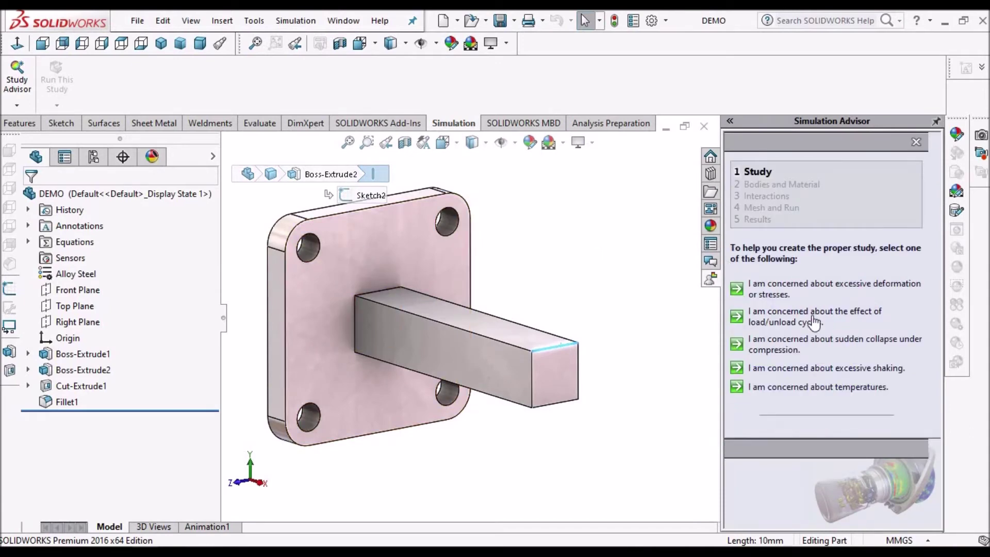
# - Create a static study with the Simulation Advisor for excessive deformation or stresses, skipping the specific displacement and stress-failure concerns
pyautogui.click(774, 290)
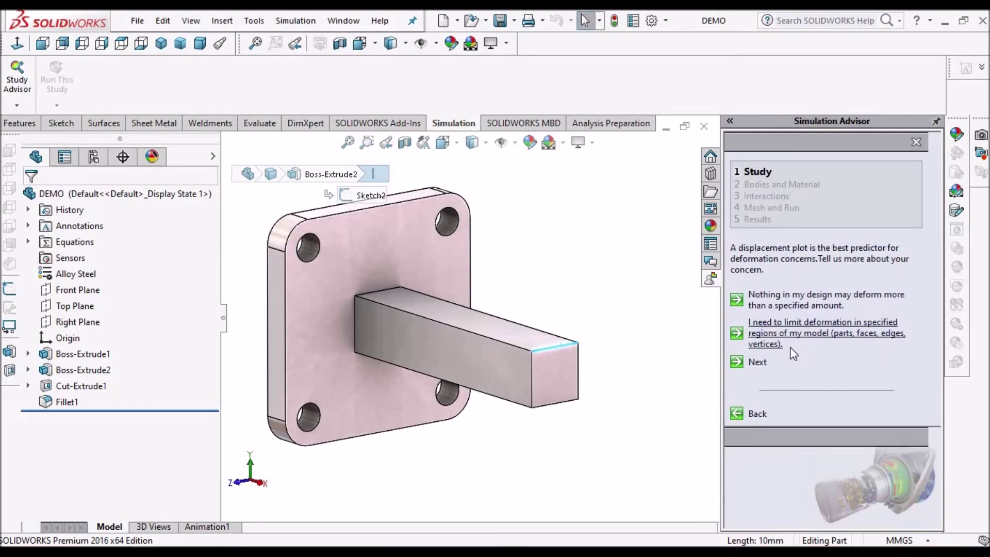
pyautogui.click(758, 366)
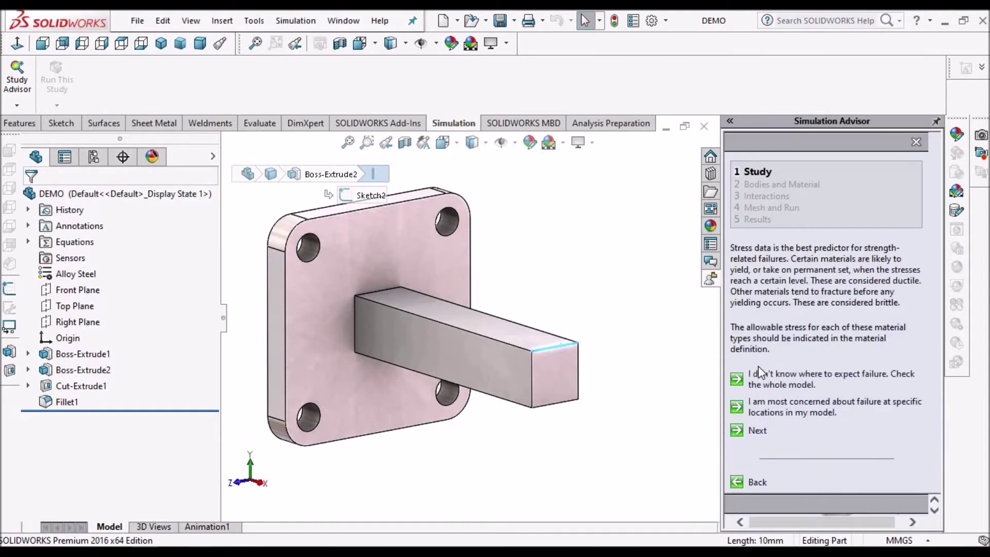
pyautogui.click(756, 432)
pyautogui.click(771, 405)
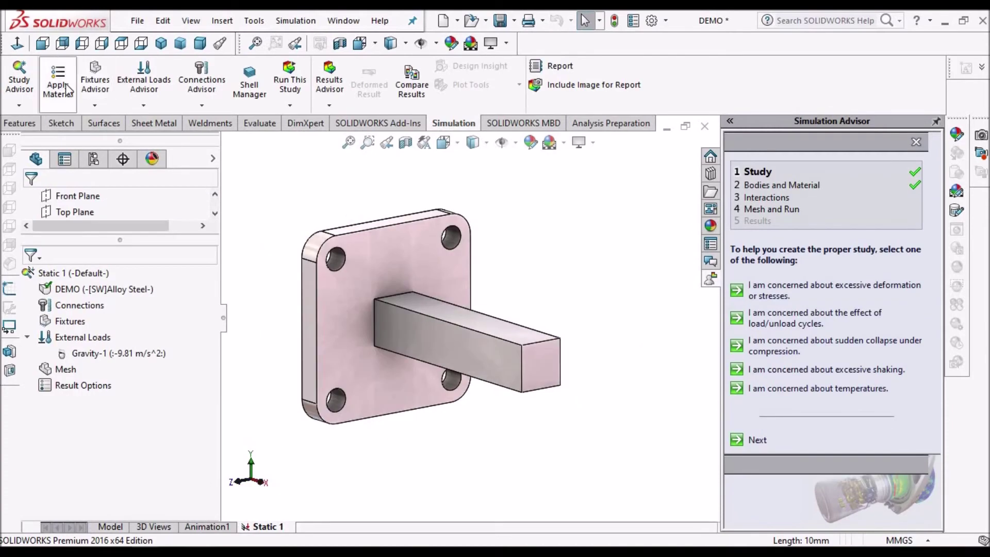
pyautogui.rightClick(121, 292)
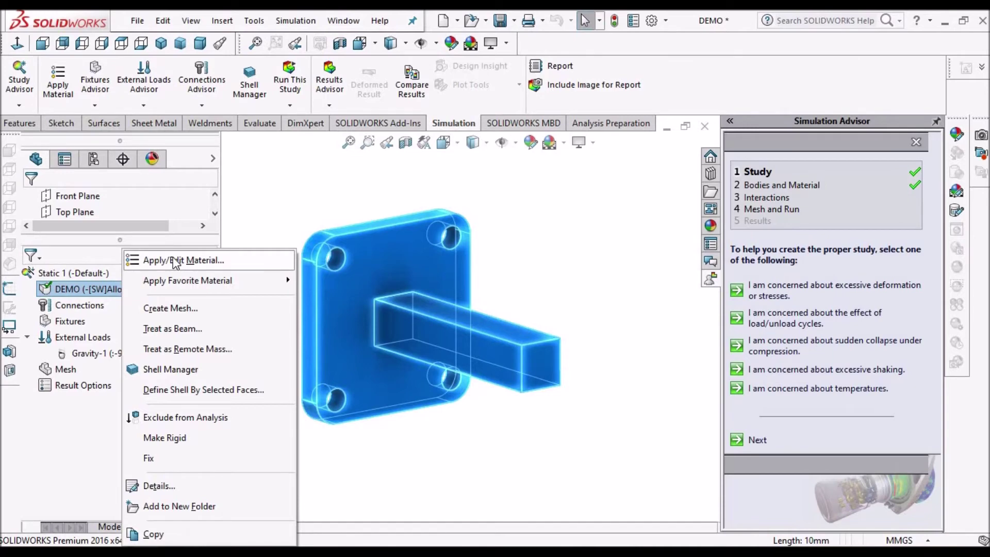
pyautogui.click(582, 226)
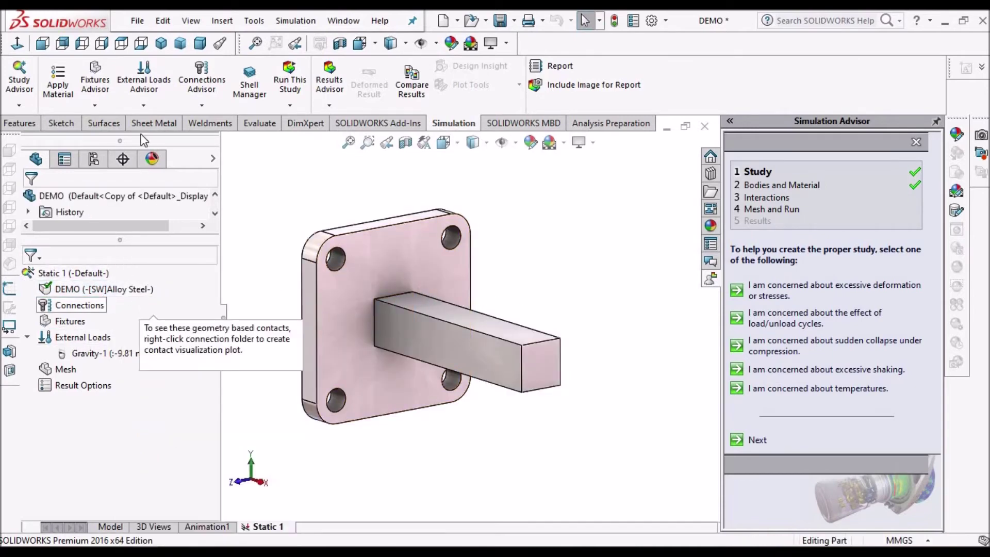
# - Add a Fixed Geometry fixture through the advisor, picking the inner faces of the plate's two upper mounting holes
pyautogui.click(102, 94)
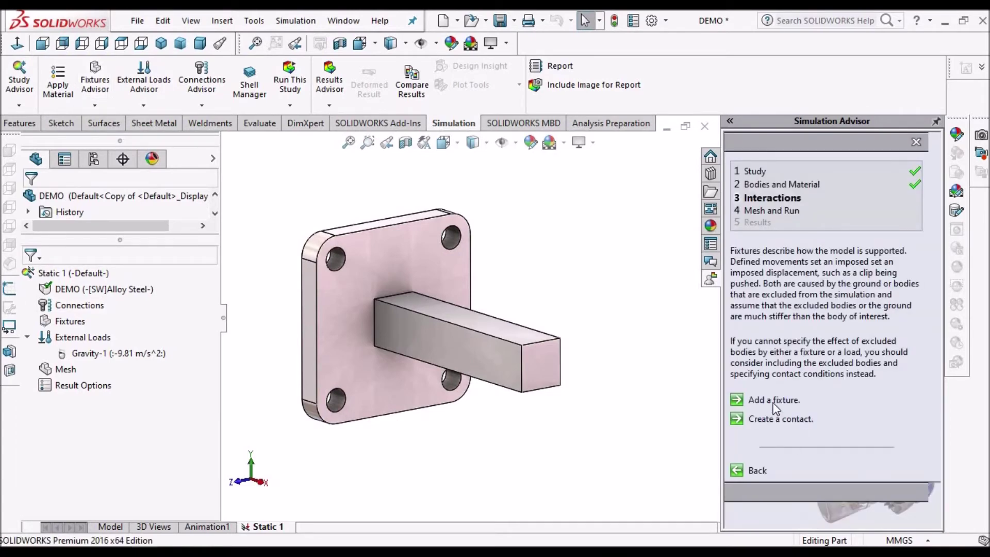
pyautogui.click(774, 402)
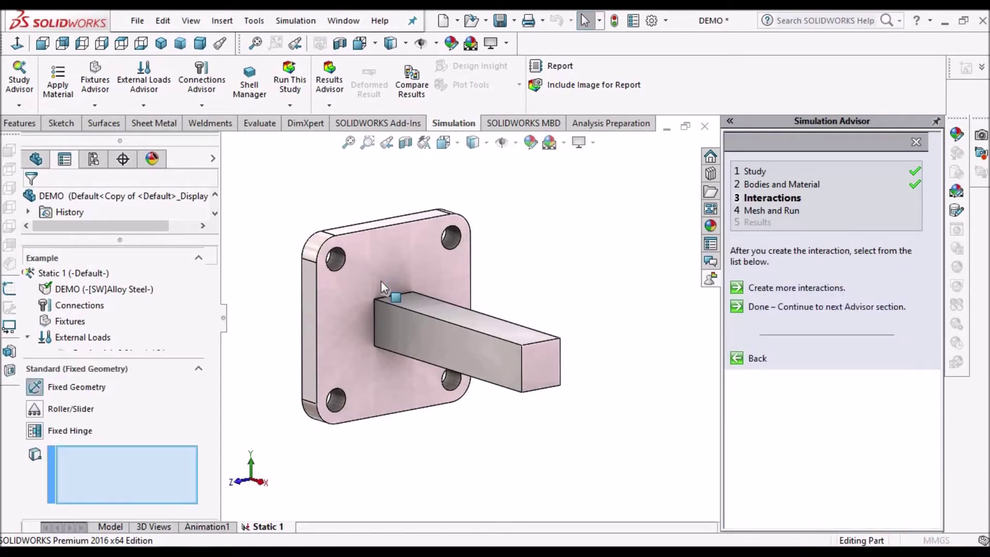
pyautogui.click(338, 258)
pyautogui.scroll(-3, 351, 268)
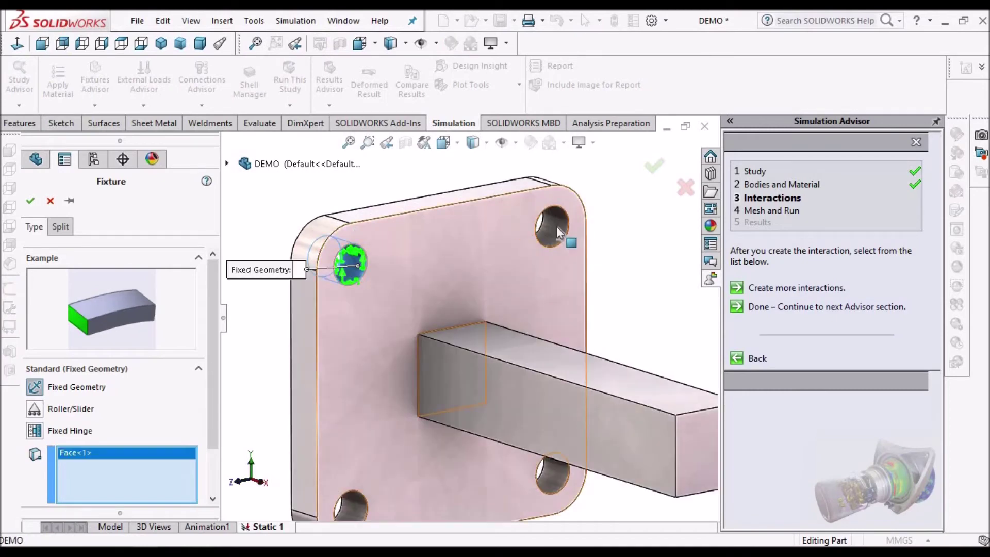
pyautogui.click(536, 299)
pyautogui.scroll(4, 539, 304)
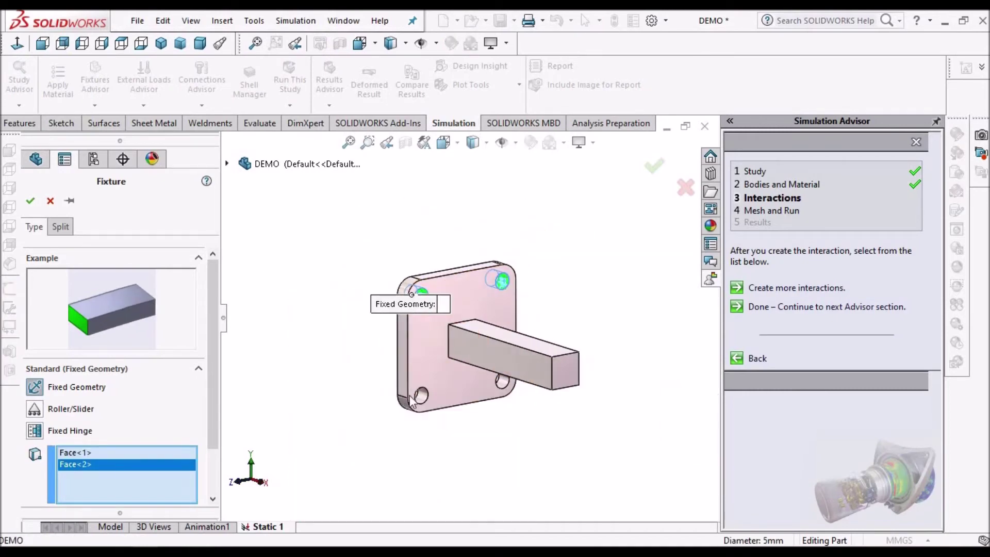
# - Include the inner faces of the two lower mounting holes in the Fixed Geometry fixture and apply it
pyautogui.scroll(-6, 508, 363)
pyautogui.click(508, 363)
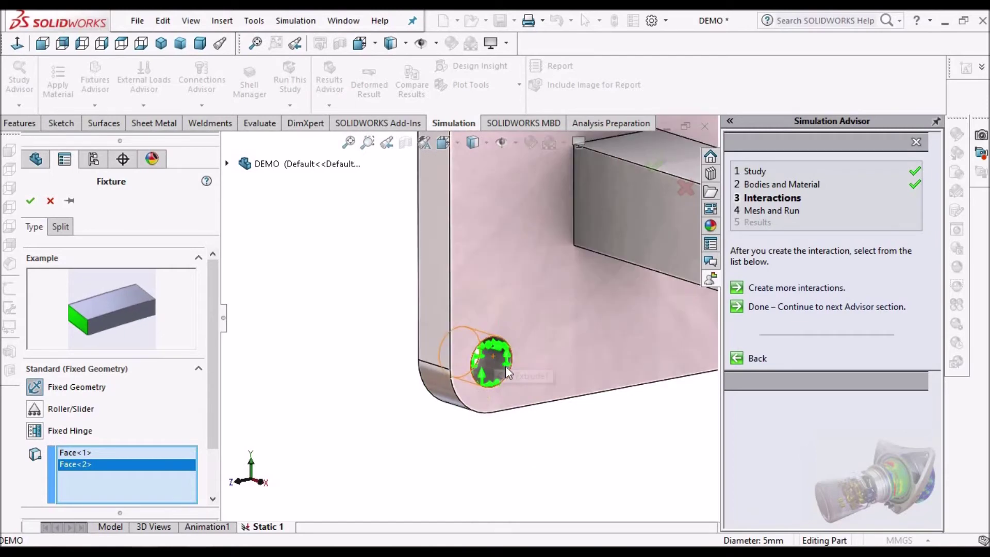
pyautogui.scroll(5, 516, 361)
pyautogui.scroll(-6, 553, 343)
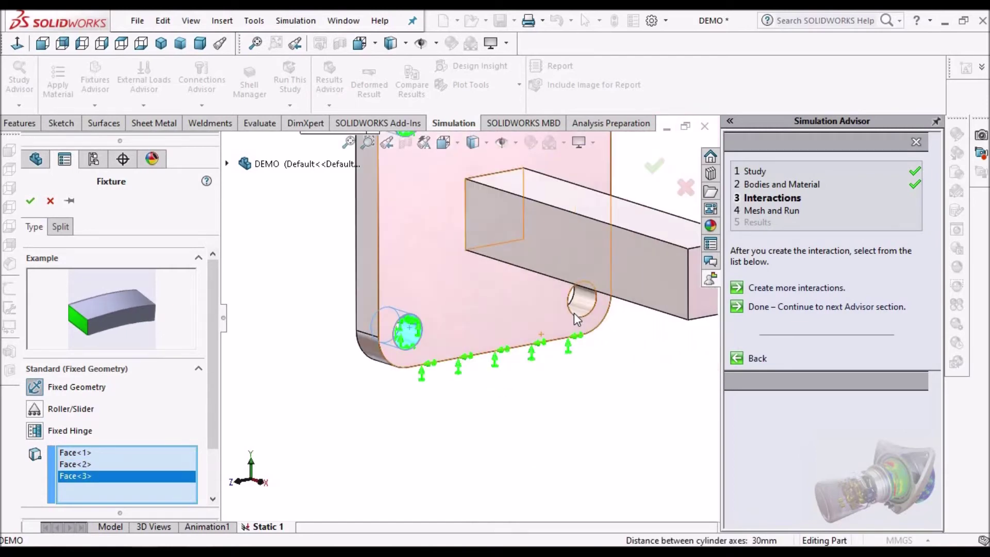
pyautogui.scroll(5, 583, 314)
pyautogui.click(573, 294)
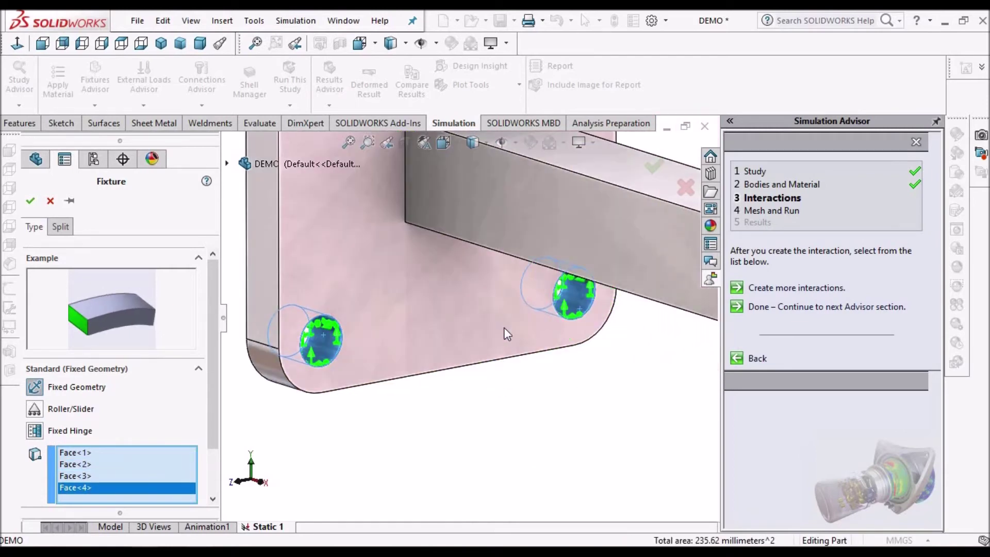
pyautogui.scroll(3, 504, 327)
pyautogui.moveTo(502, 261); pyautogui.dragTo(509, 186, button='middle')
pyautogui.scroll(-3, 511, 228)
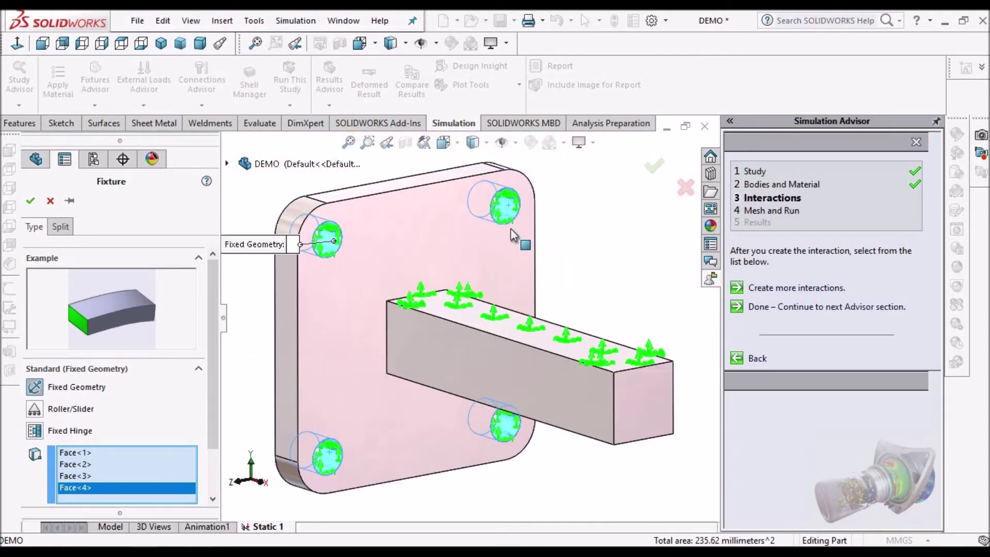
pyautogui.click(30, 203)
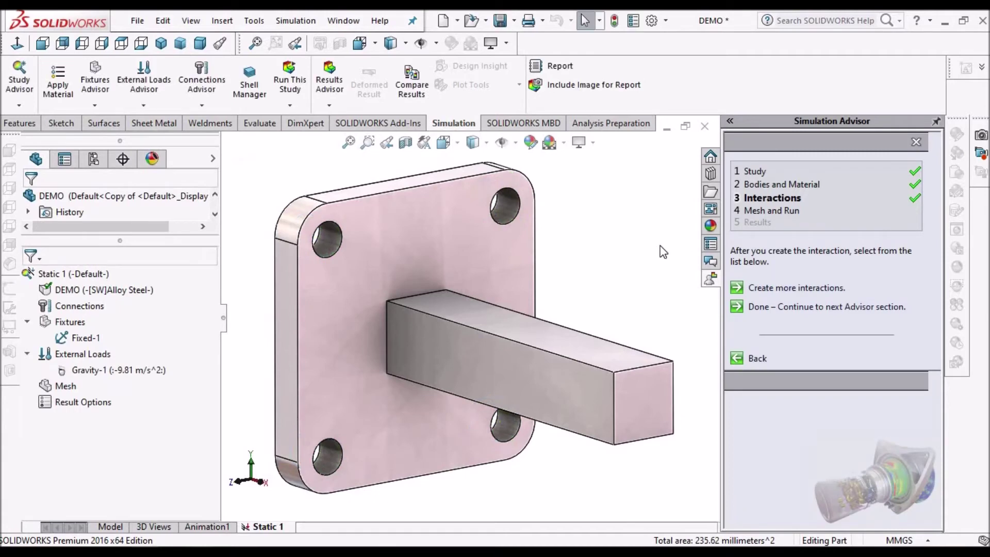
# - Add a 100 N force load on the top front edge at the bar's free end
pyautogui.click(153, 86)
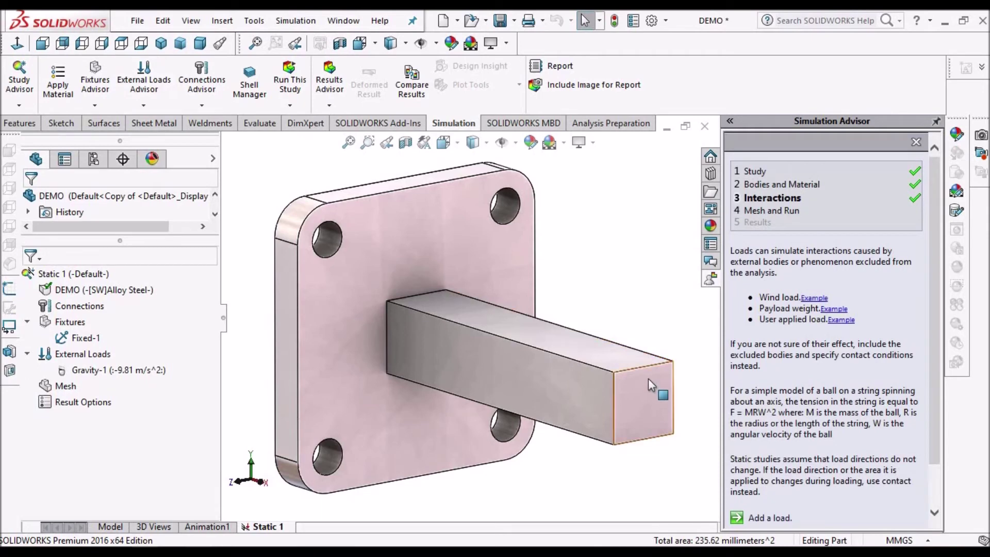
pyautogui.click(771, 518)
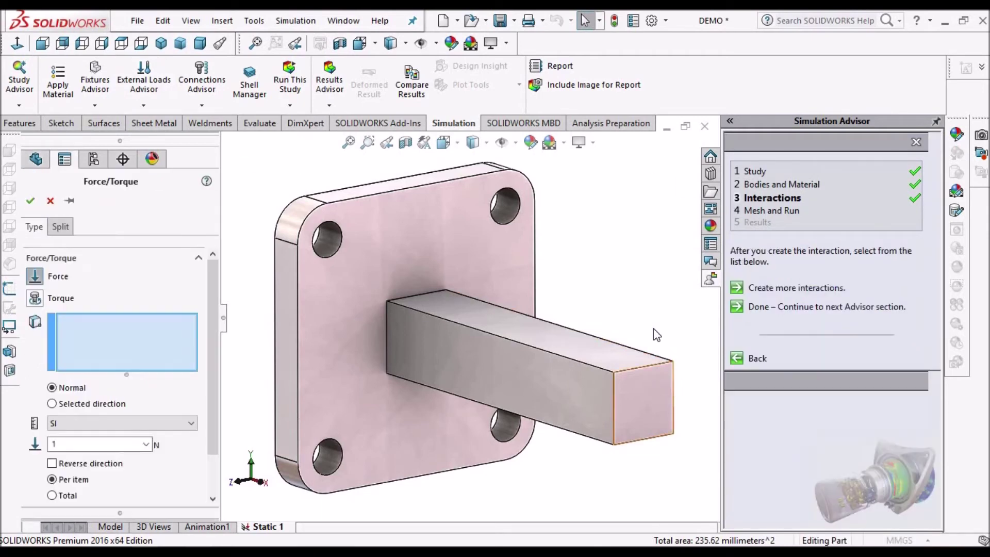
pyautogui.click(67, 444)
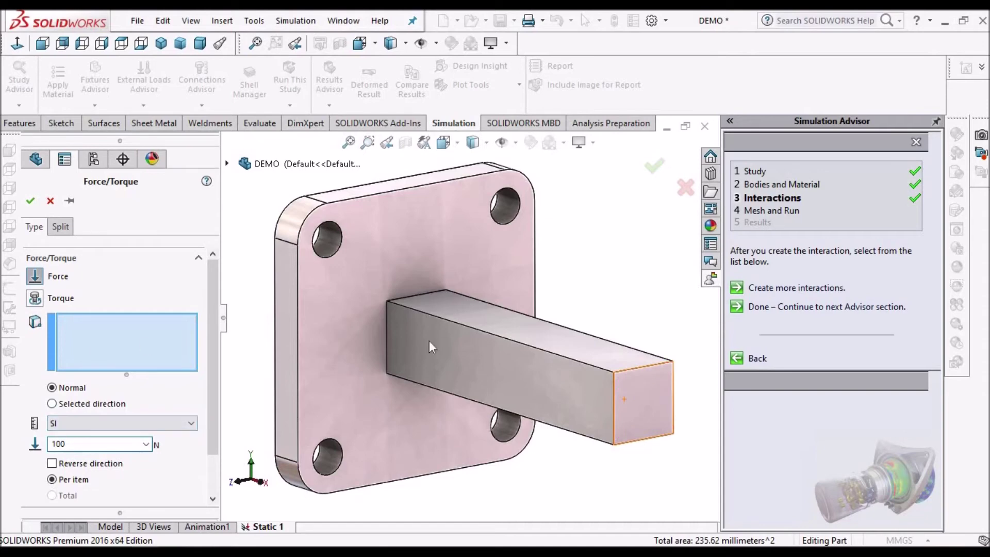
pyautogui.click(644, 371)
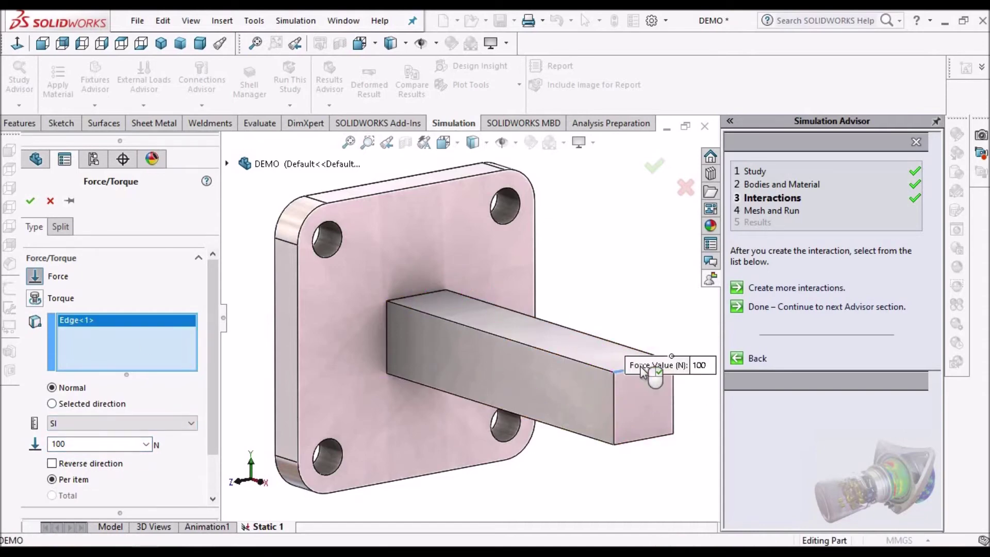
# - Direct the edge force normal to the Top Plane at 100 N, reverse it to act downward, and apply the load
pyautogui.click(52, 404)
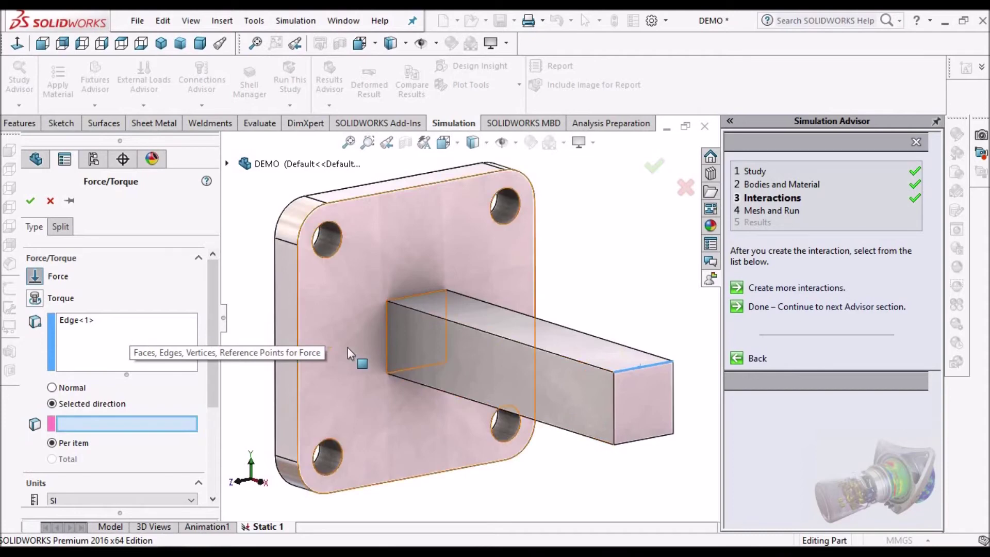
pyautogui.click(228, 164)
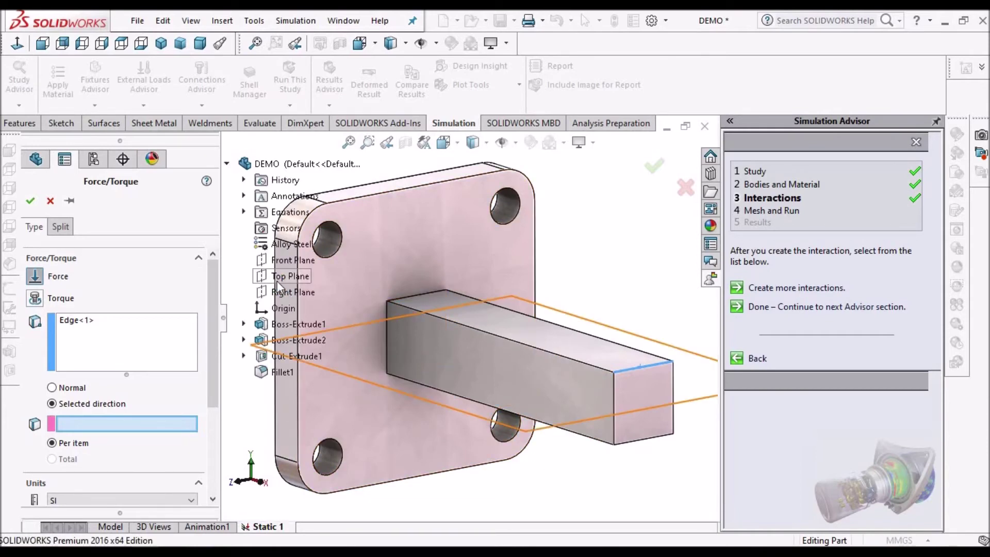
pyautogui.click(283, 277)
pyautogui.press('f')
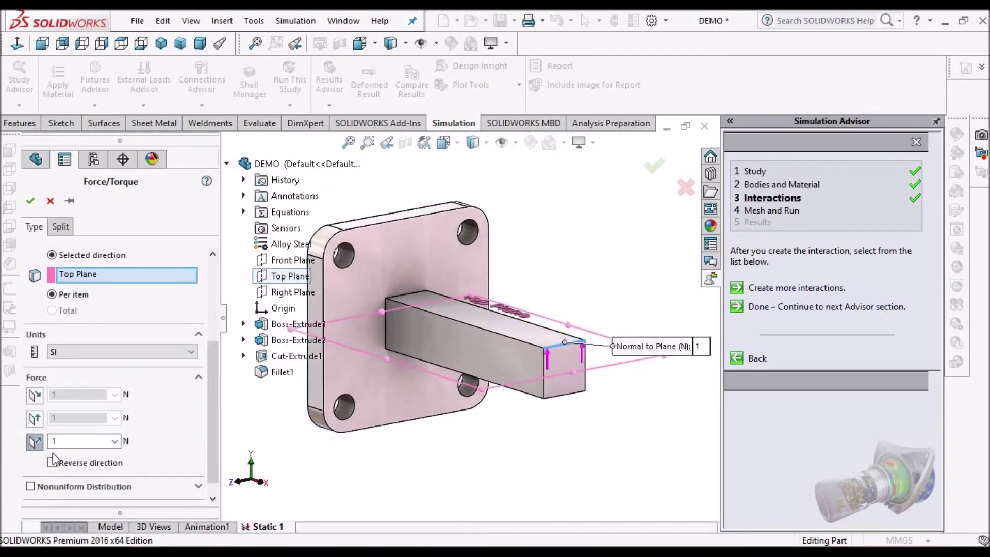
pyautogui.click(67, 462)
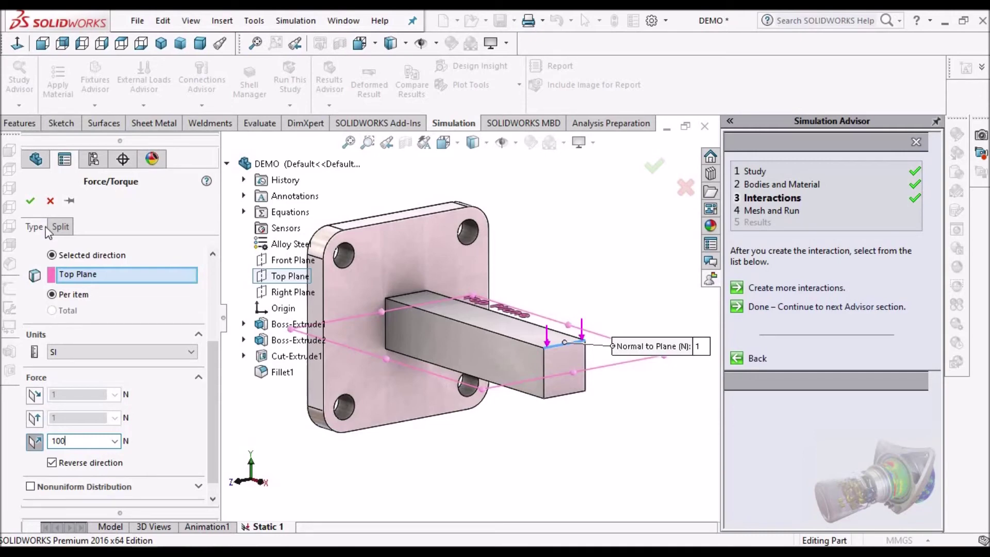
pyautogui.click(30, 201)
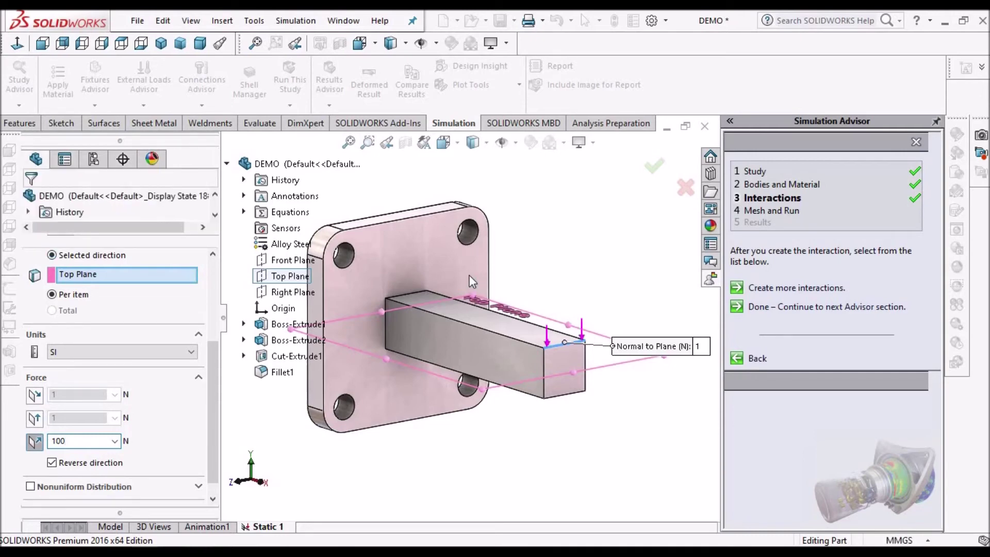
# - Create a mesh of the hook with the default mesh density
pyautogui.rightClick(60, 404)
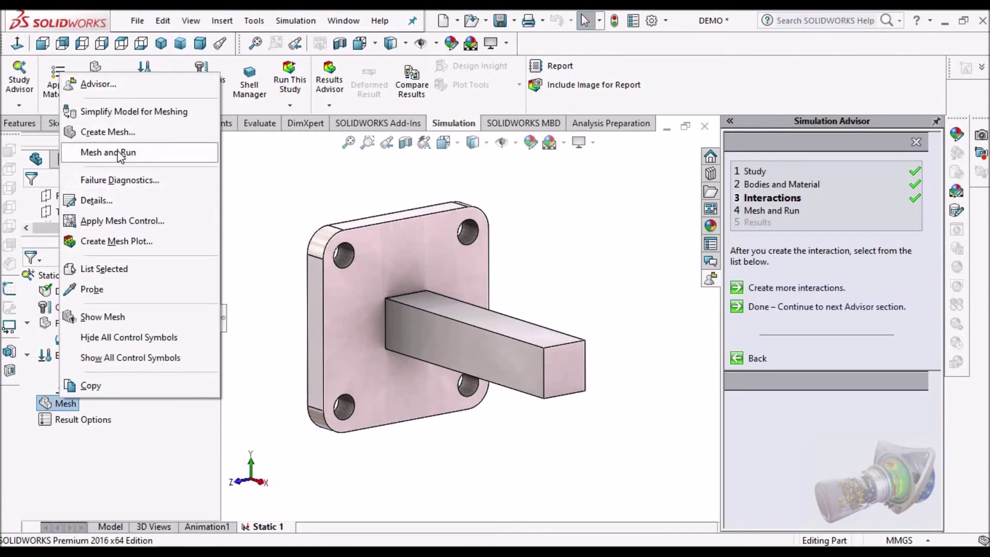
pyautogui.click(120, 133)
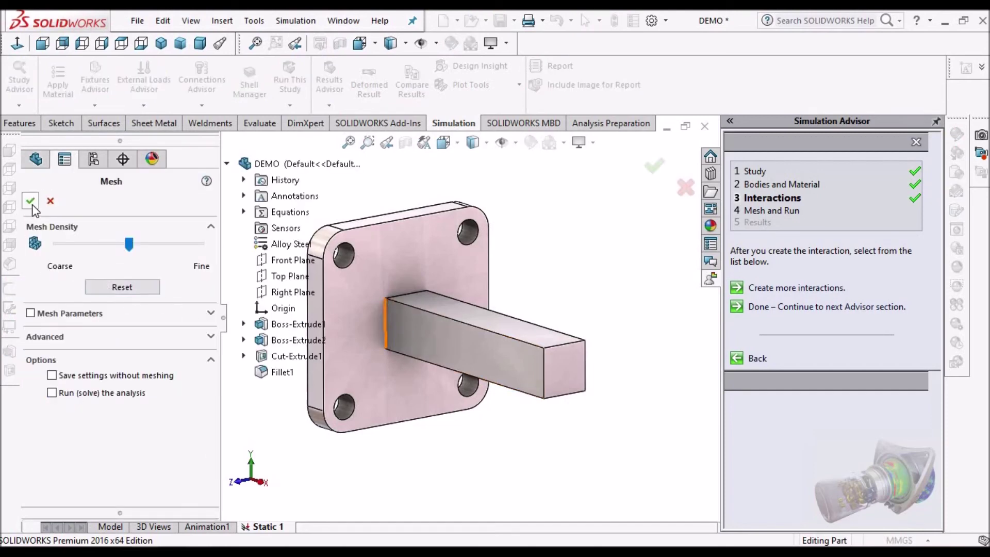
pyautogui.click(31, 201)
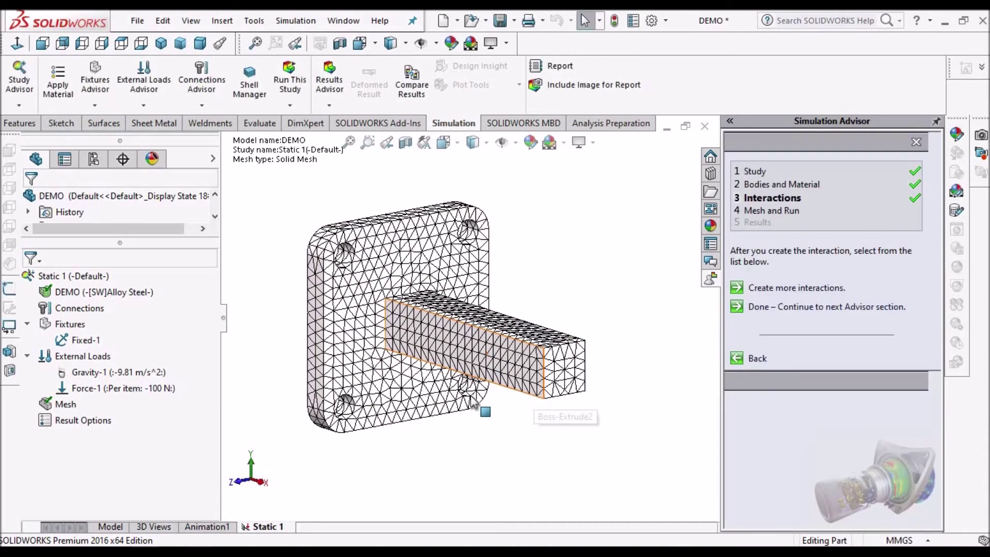
# - Mesh and run the static study and display the Stress1 von Mises plot
pyautogui.scroll(1, 457, 379)
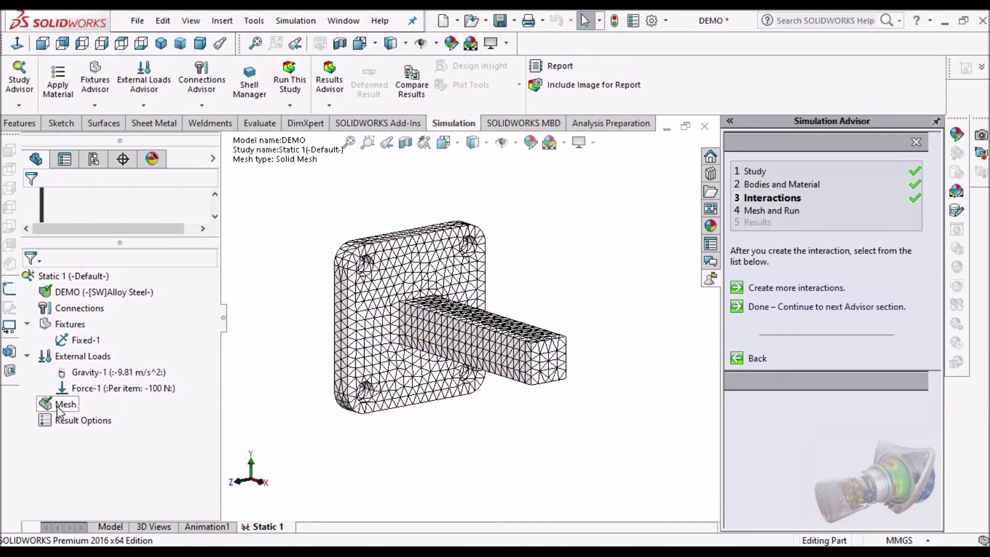
pyautogui.rightClick(62, 404)
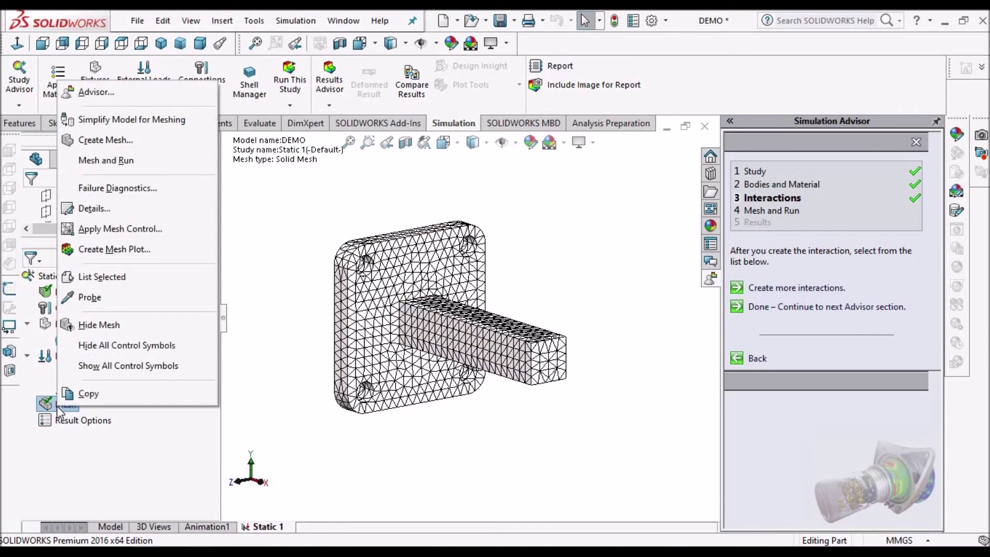
pyautogui.click(121, 160)
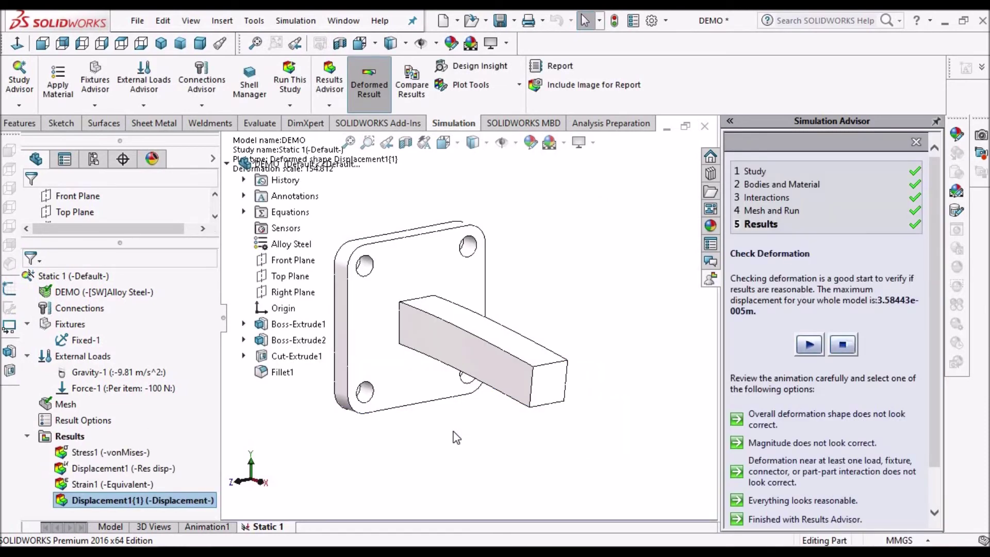
pyautogui.doubleClick(108, 453)
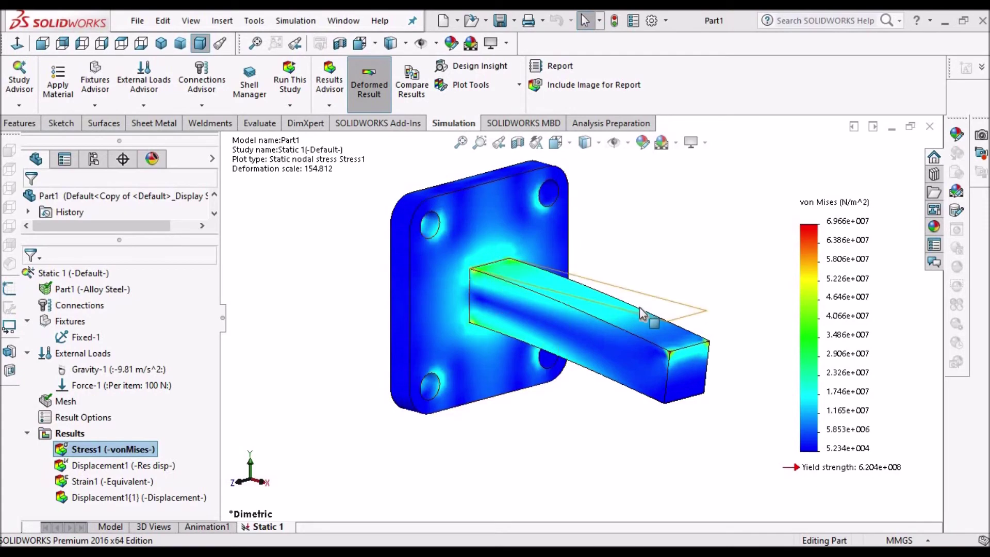
# - Examine the von Mises stress around the mounting holes and at the top corners of the bar's free end
pyautogui.scroll(-5, 559, 295)
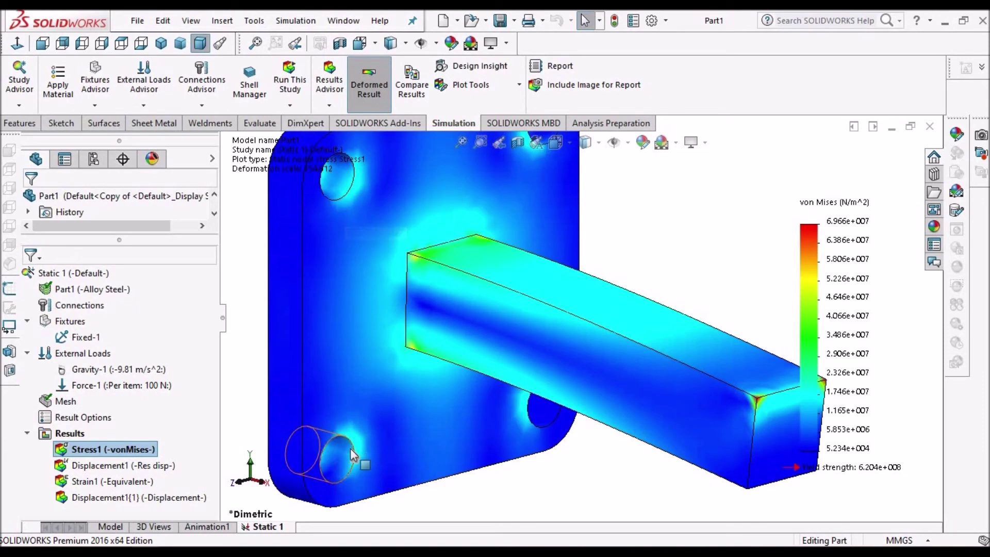
pyautogui.scroll(2, 404, 213)
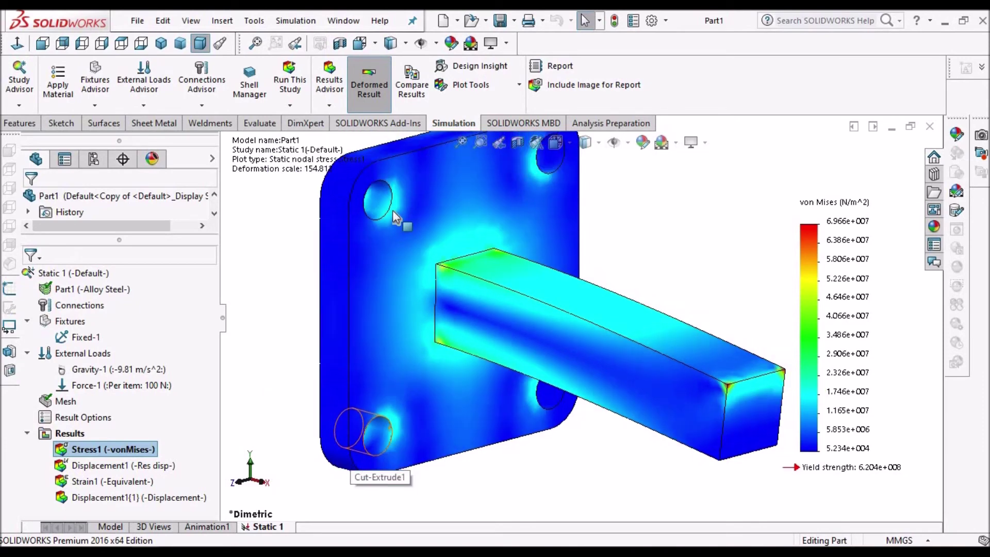
pyautogui.scroll(1, 404, 212)
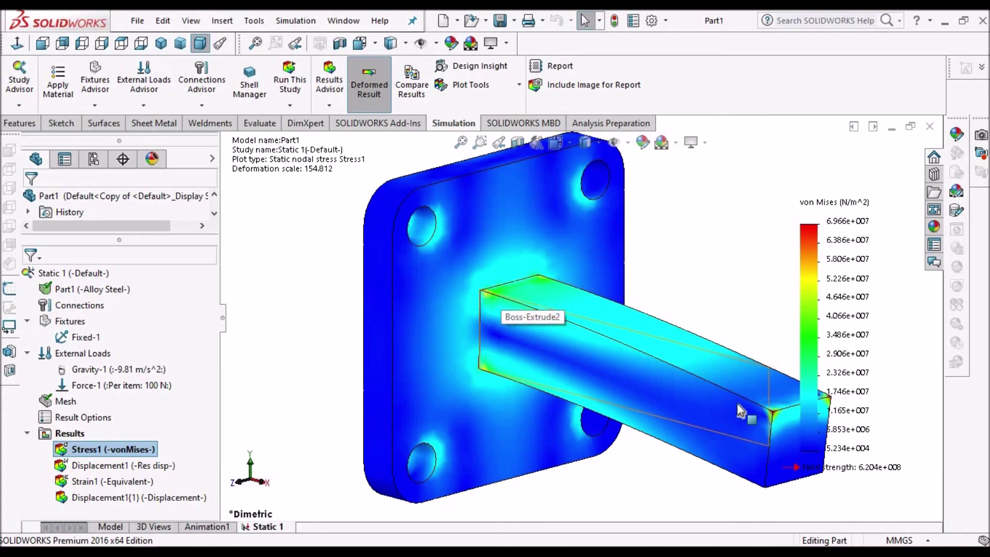
pyautogui.scroll(-4, 695, 373)
pyautogui.scroll(-2, 695, 372)
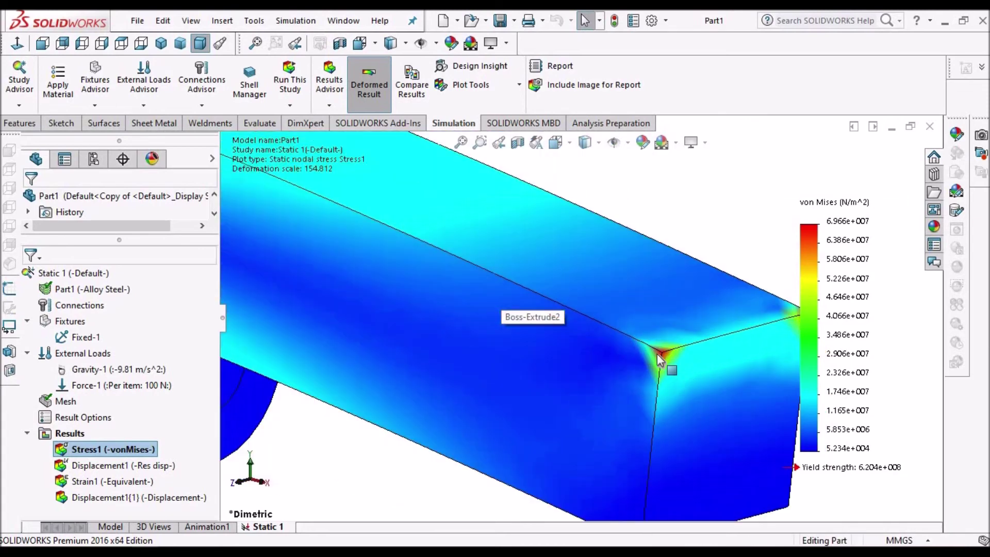
pyautogui.scroll(1, 661, 356)
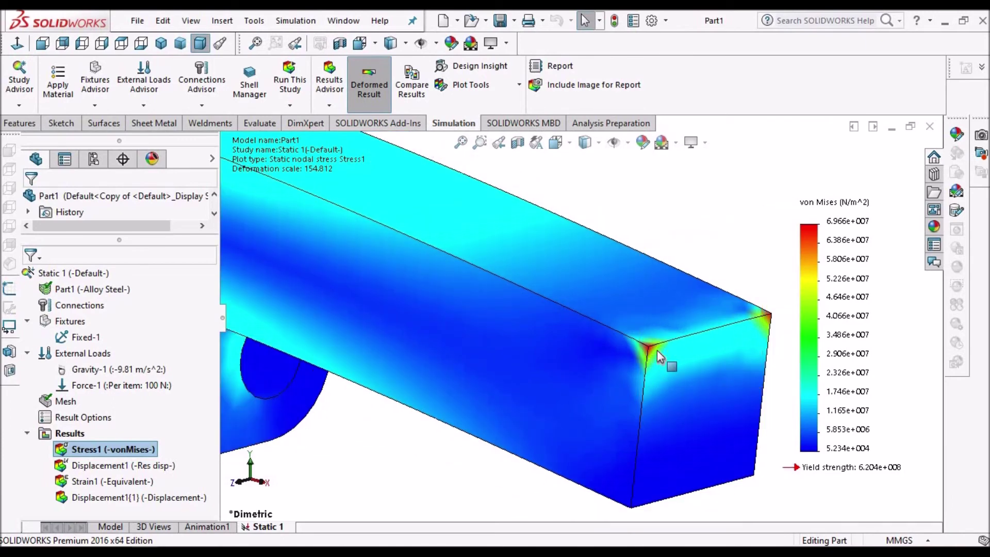
pyautogui.scroll(4, 660, 356)
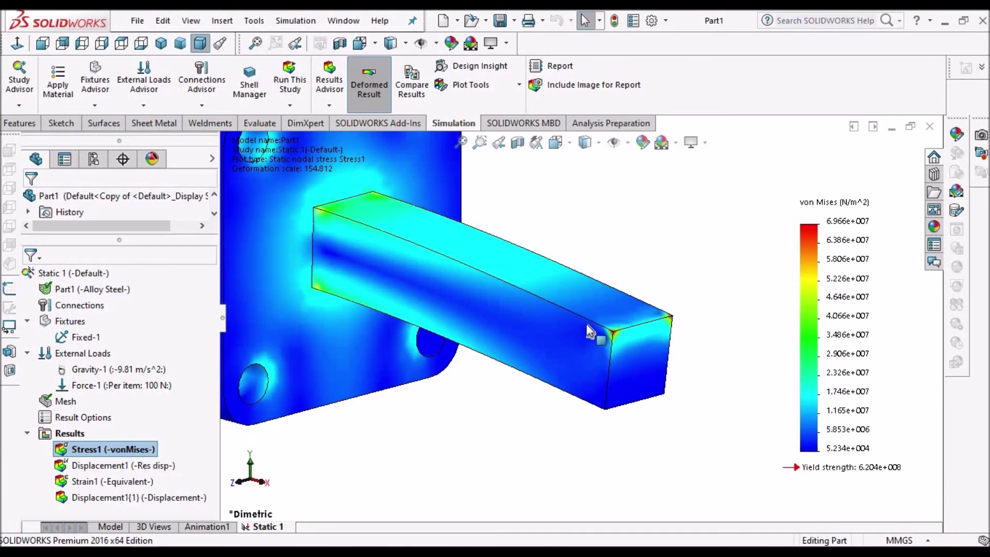
pyautogui.scroll(-3, 639, 347)
pyautogui.scroll(3, 652, 340)
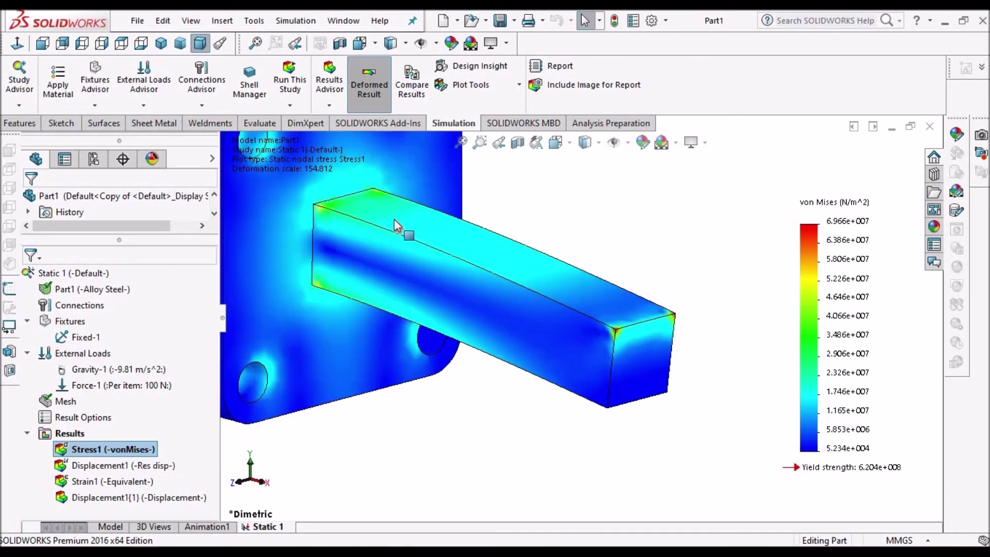
# - Examine the von Mises stress where the square bar joins the plate, viewing the junction from several angles
pyautogui.scroll(-2, 382, 233)
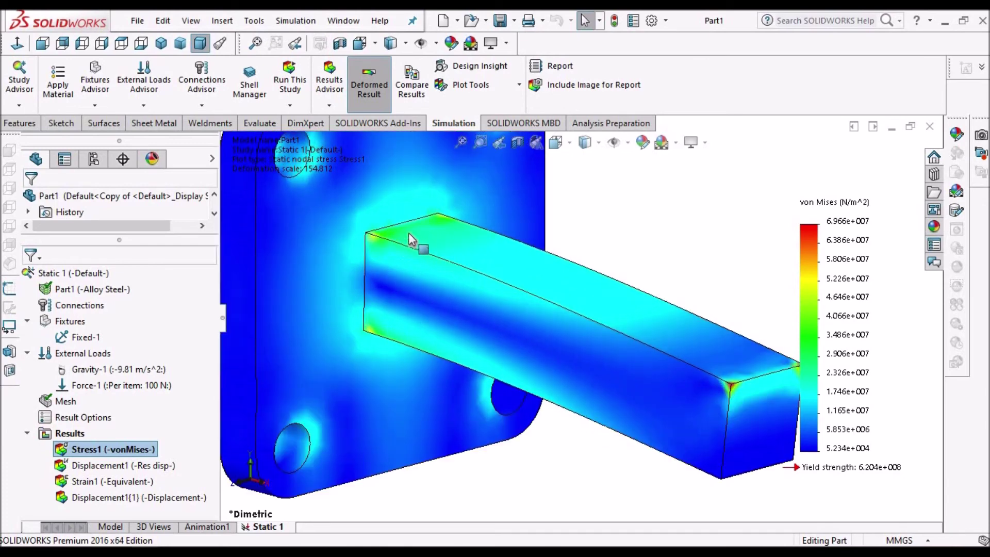
pyautogui.scroll(3, 541, 266)
pyautogui.moveTo(513, 233); pyautogui.dragTo(486, 278, button='middle')
pyautogui.scroll(-5, 488, 278)
pyautogui.scroll(2, 525, 298)
pyautogui.moveTo(525, 297); pyautogui.dragTo(546, 259, button='middle')
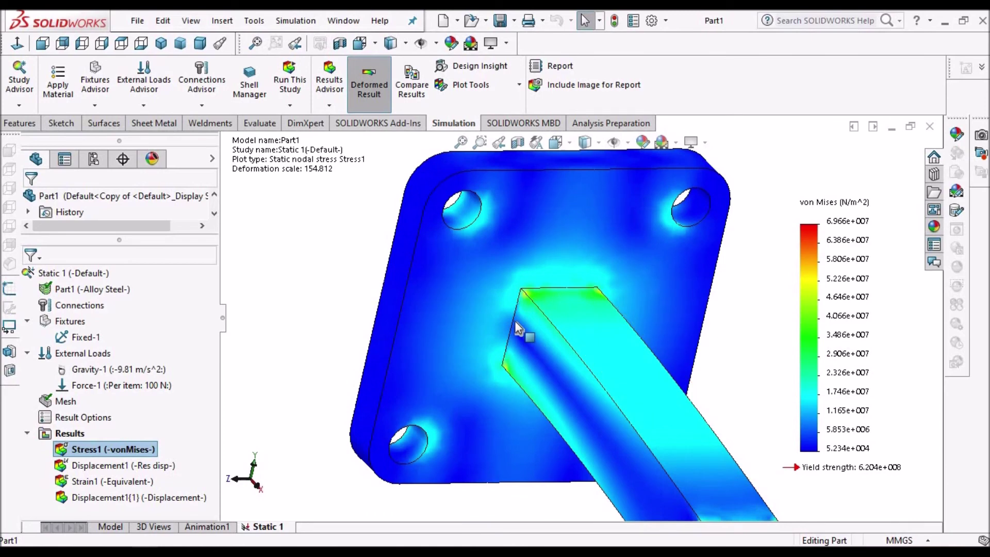
pyautogui.scroll(-2, 519, 322)
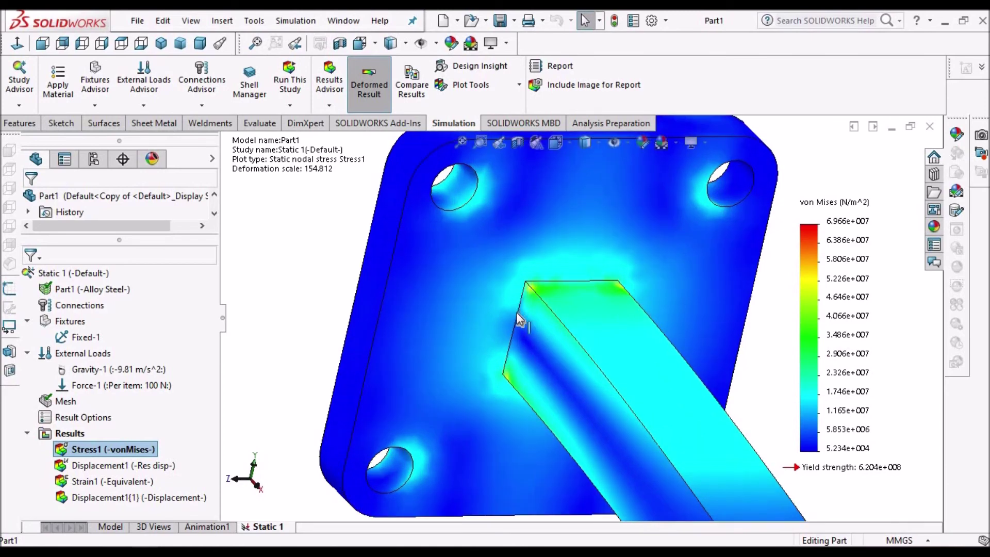
pyautogui.scroll(4, 519, 321)
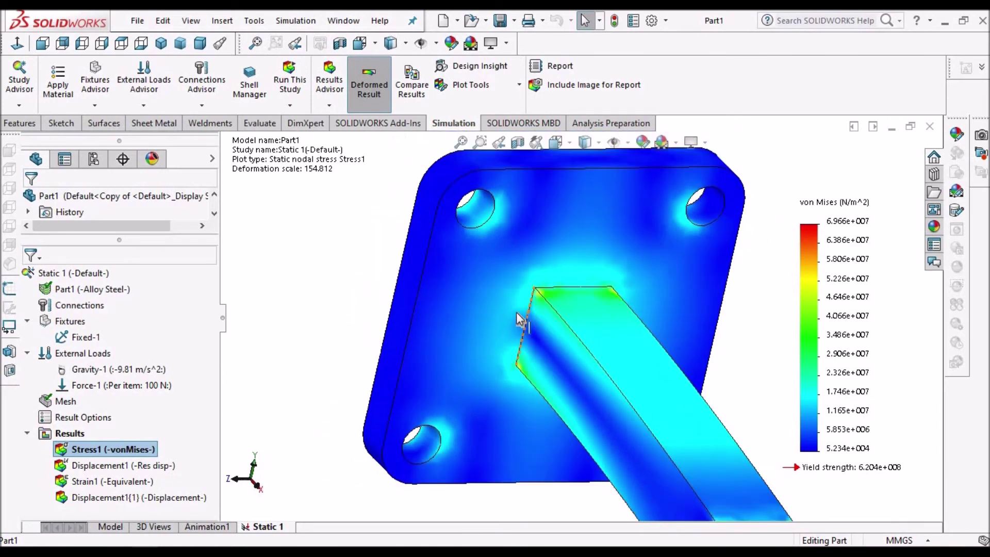
pyautogui.moveTo(637, 323); pyautogui.dragTo(592, 319, button='middle')
pyautogui.scroll(-2, 589, 296)
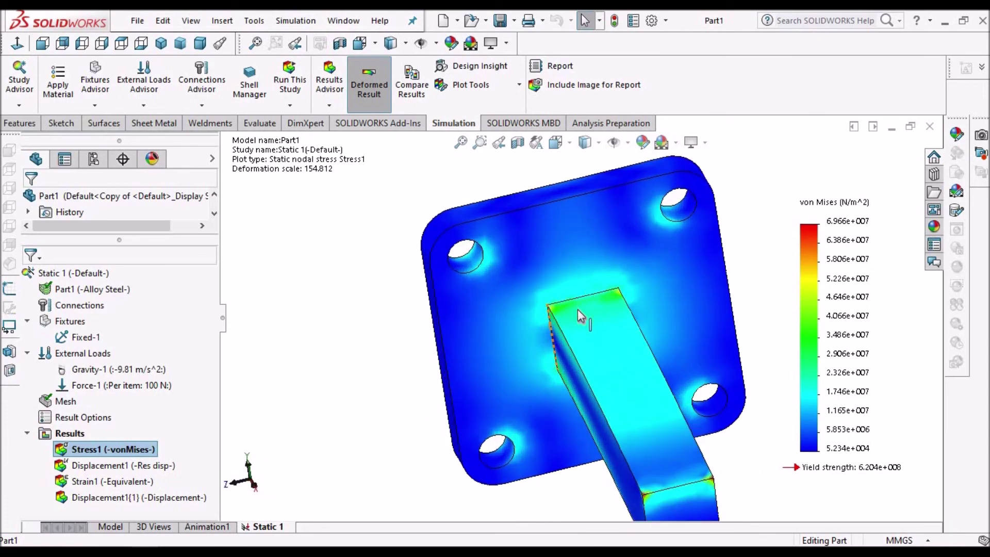